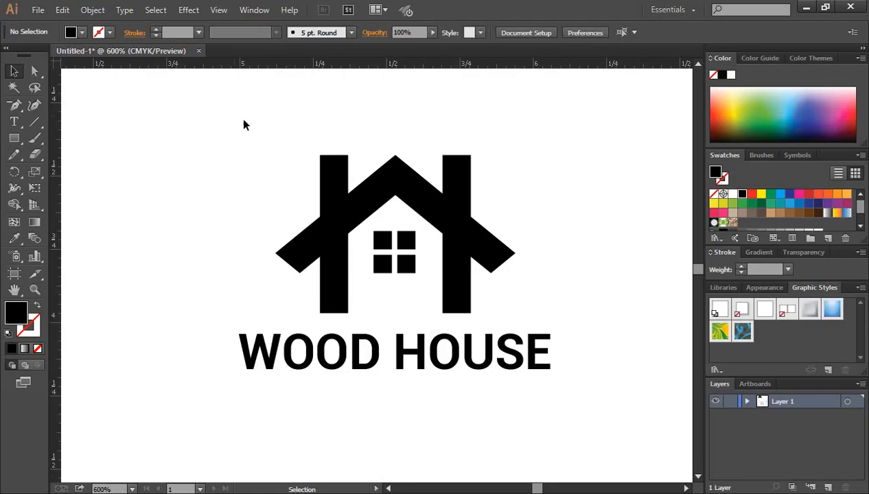
Step: Switch to Photoshop to view the finished WOOD HOUSE logo in the 3d wood logo mockup.psd file
{"action": "left_click_drag", "start_coordinate": [234, 116], "coordinate": [578, 396]}
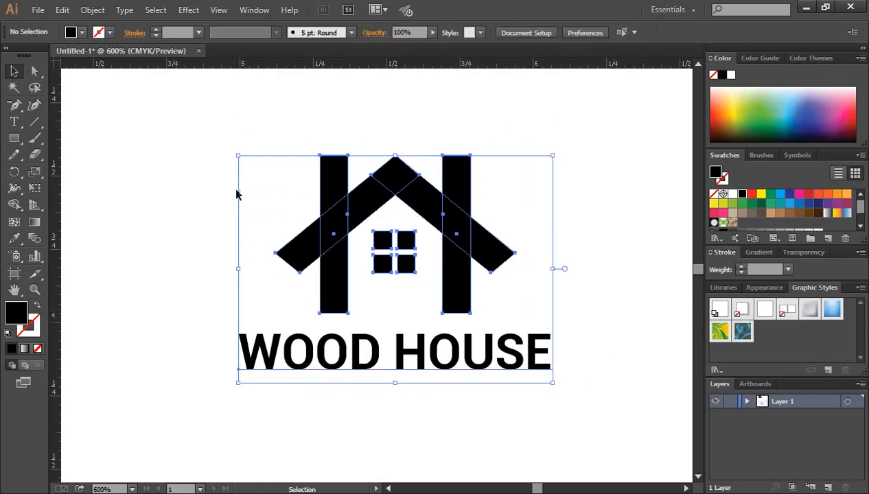
{"action": "left_click_drag", "start_coordinate": [186, 129], "coordinate": [594, 394]}
{"action": "left_click", "coordinate": [624, 318]}
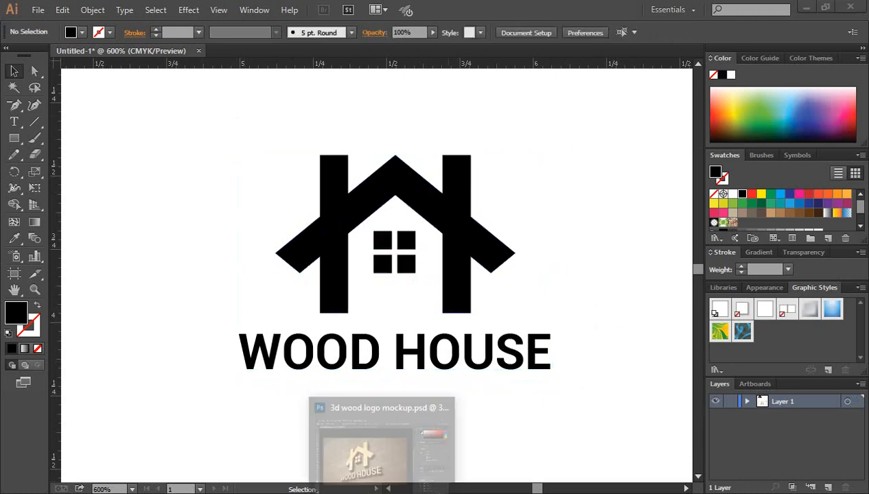
{"action": "left_click", "coordinate": [378, 443]}
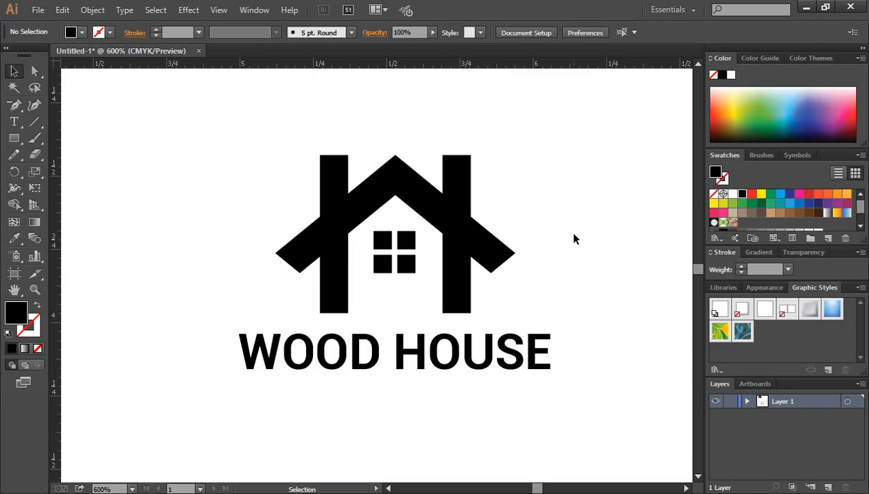
Step: Delete the entire existing WOOD HOUSE logo artwork from the artboard
{"action": "scroll", "coordinate": [574, 236], "scroll_direction": "down", "scroll_amount": 1}
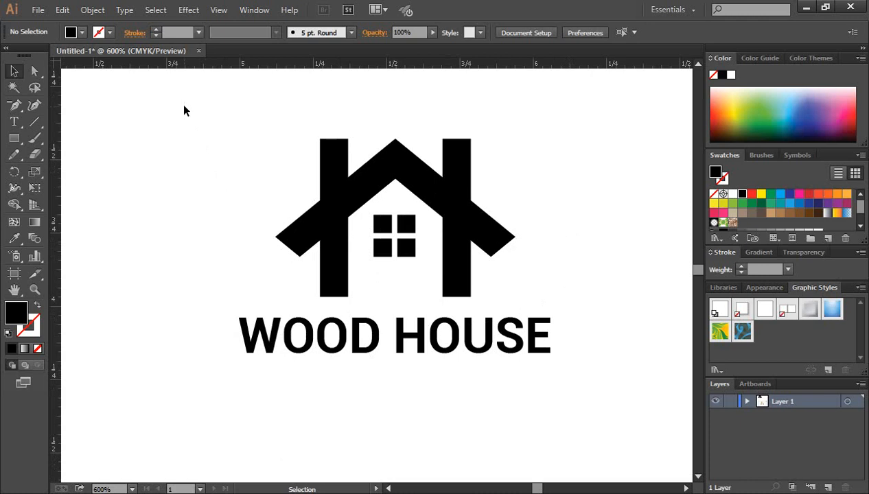
{"action": "left_click_drag", "start_coordinate": [184, 109], "coordinate": [589, 409]}
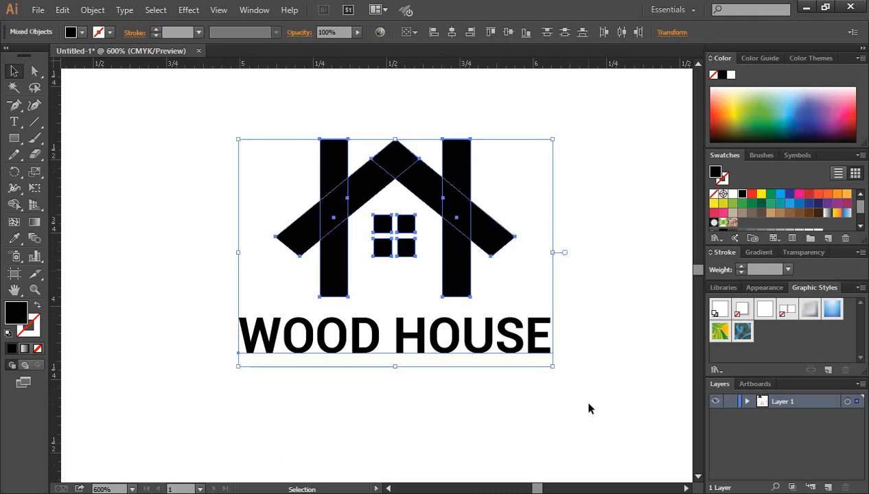
{"action": "key", "text": "Delete"}
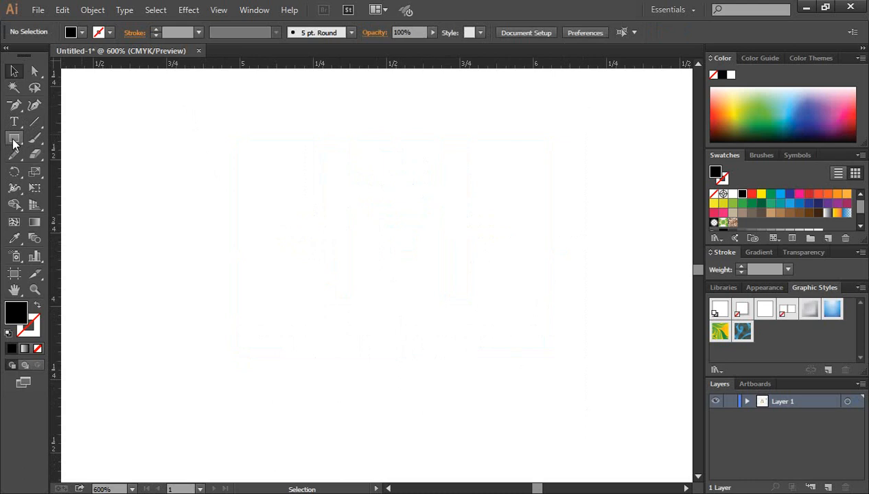
Step: Draw a tall, narrow black rectangle without a stroke on the left part of the artboard
{"action": "left_click_drag", "start_coordinate": [14, 139], "coordinate": [80, 140]}
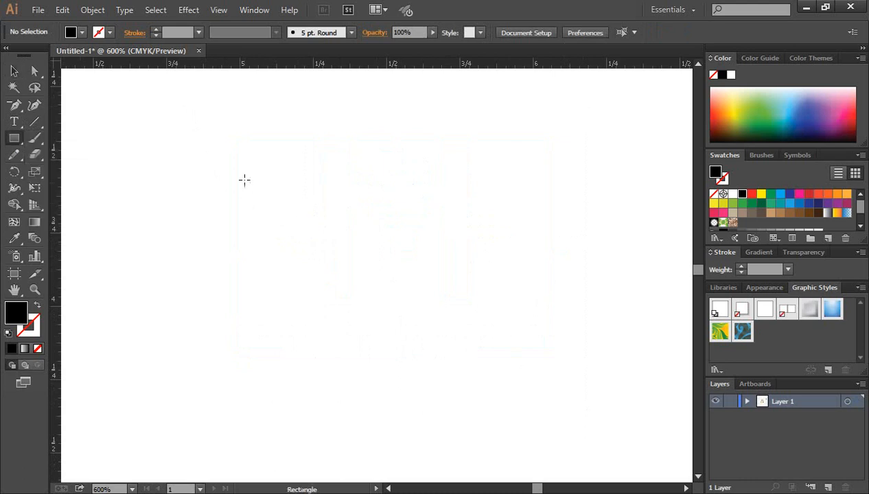
{"action": "left_click_drag", "start_coordinate": [248, 184], "coordinate": [284, 358]}
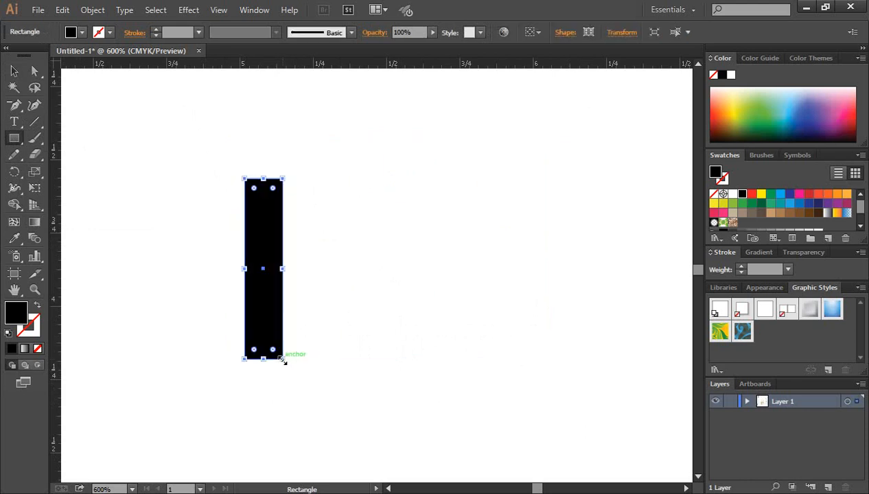
{"action": "left_click", "coordinate": [14, 71]}
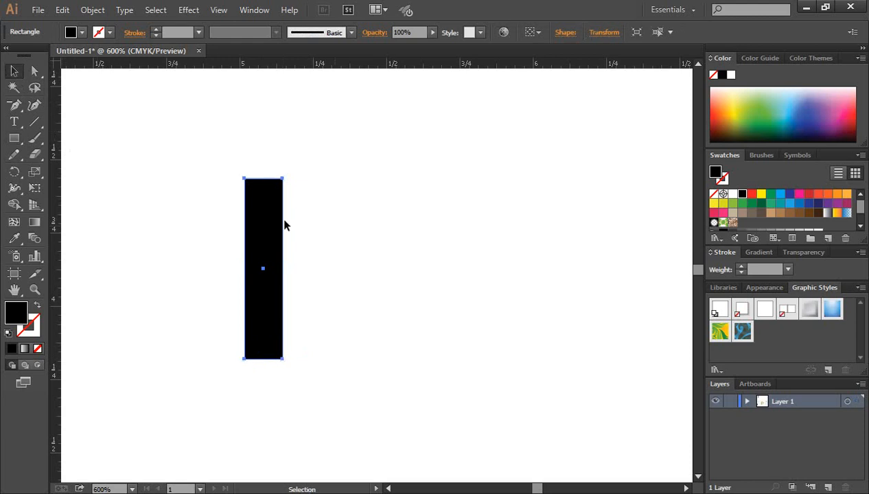
{"action": "left_click", "coordinate": [282, 221]}
{"action": "left_click", "coordinate": [271, 224]}
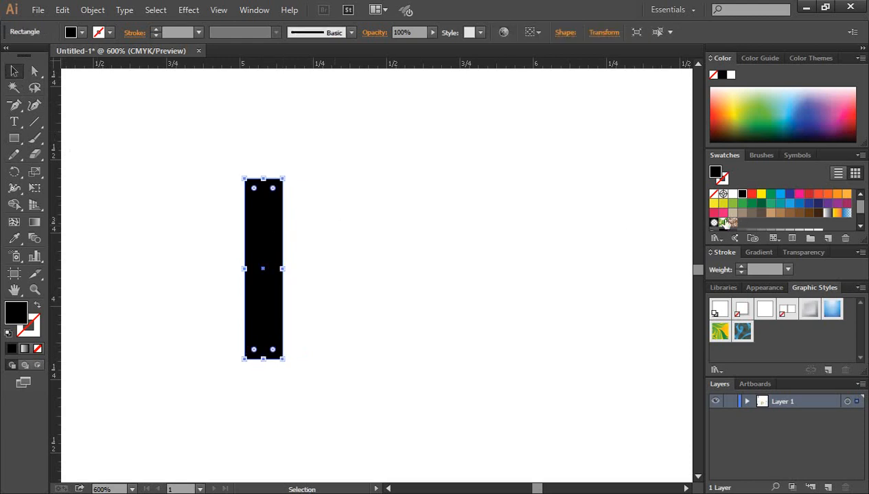
Step: Duplicate the black bar twice at the same height, one copy nearby and one farther to the right
{"action": "left_click", "coordinate": [284, 330]}
{"action": "left_click", "coordinate": [263, 325]}
{"action": "left_click_drag", "start_coordinate": [271, 317], "coordinate": [583, 322]}
{"action": "left_click", "coordinate": [418, 314]}
{"action": "left_click", "coordinate": [385, 315]}
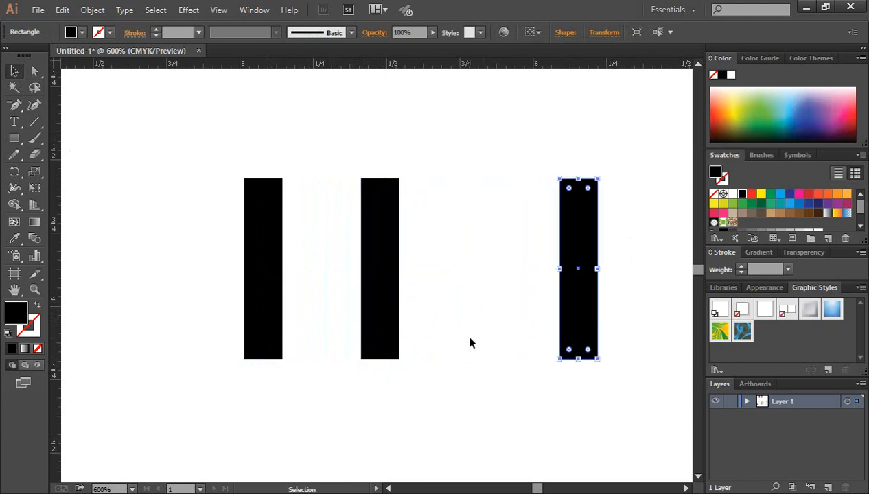
{"action": "left_click", "coordinate": [470, 343]}
Step: Rotate the left bar 45° clockwise and the middle bar 45° counterclockwise so they lean together as a roof
{"action": "left_click", "coordinate": [259, 289]}
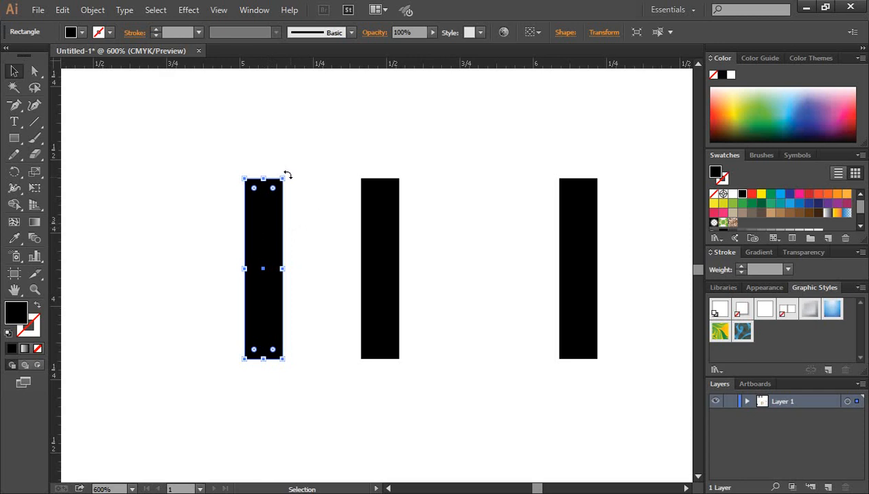
{"action": "left_click_drag", "start_coordinate": [287, 176], "coordinate": [318, 213]}
{"action": "left_click", "coordinate": [389, 223]}
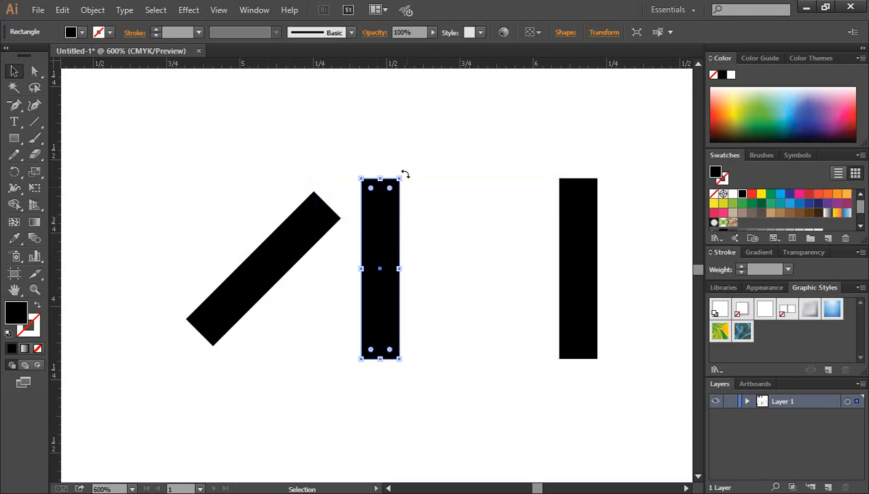
{"action": "left_click_drag", "start_coordinate": [404, 176], "coordinate": [326, 167]}
{"action": "left_click", "coordinate": [327, 315]}
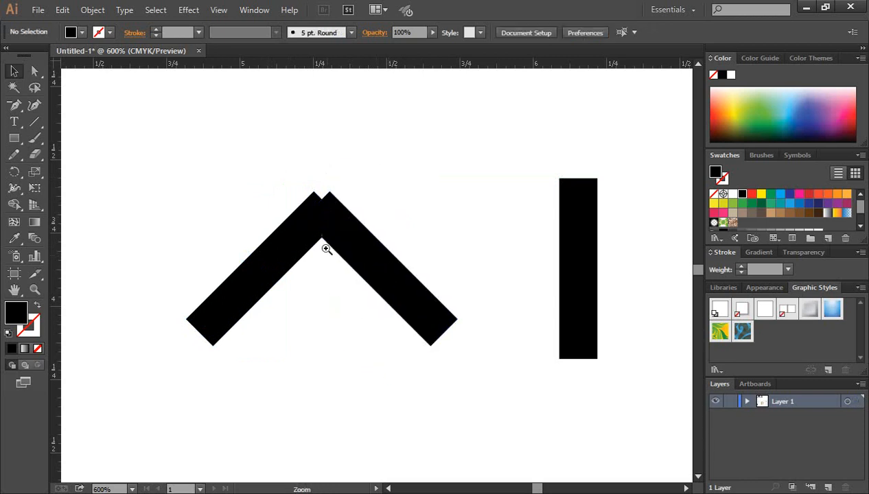
Step: Move the right slanted bar so its upper corner snaps onto the left slanted bar's top corner, forming a roof peak
{"action": "left_click", "coordinate": [323, 245], "text": "ctrl"}
{"action": "left_click", "coordinate": [376, 288], "text": "ctrl"}
{"action": "left_click_drag", "start_coordinate": [416, 248], "coordinate": [505, 278]}
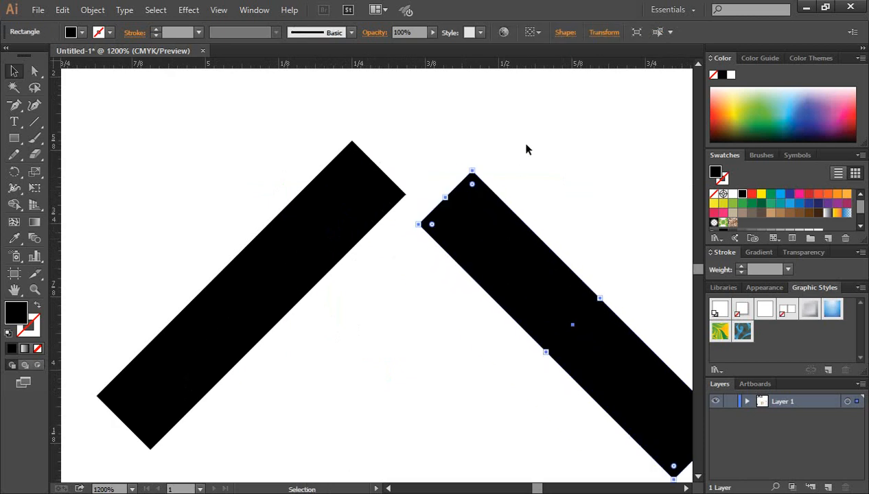
{"action": "left_click", "coordinate": [522, 141]}
{"action": "left_click", "coordinate": [351, 166]}
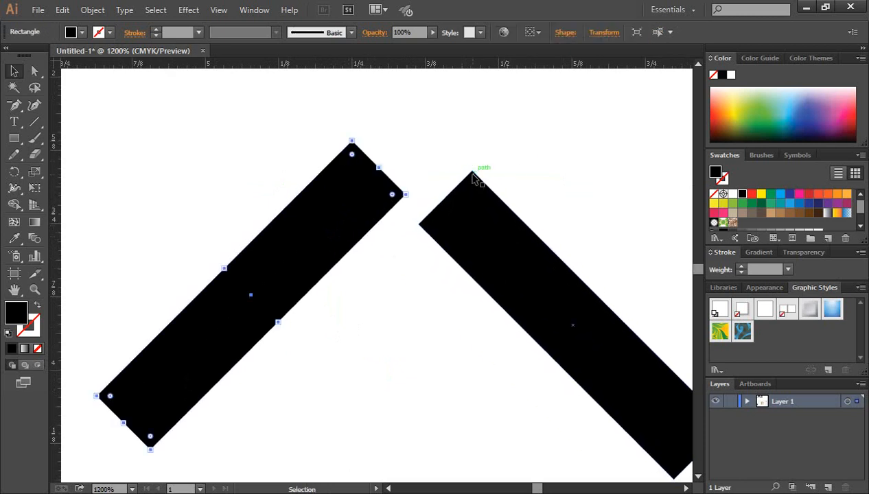
{"action": "left_click", "coordinate": [544, 161]}
{"action": "left_click", "coordinate": [479, 237]}
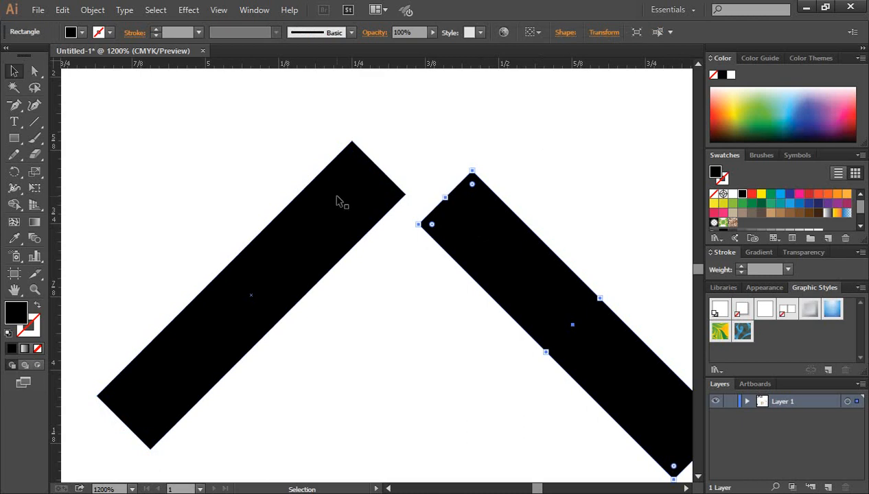
{"action": "left_click", "coordinate": [560, 182]}
{"action": "left_click", "coordinate": [506, 263]}
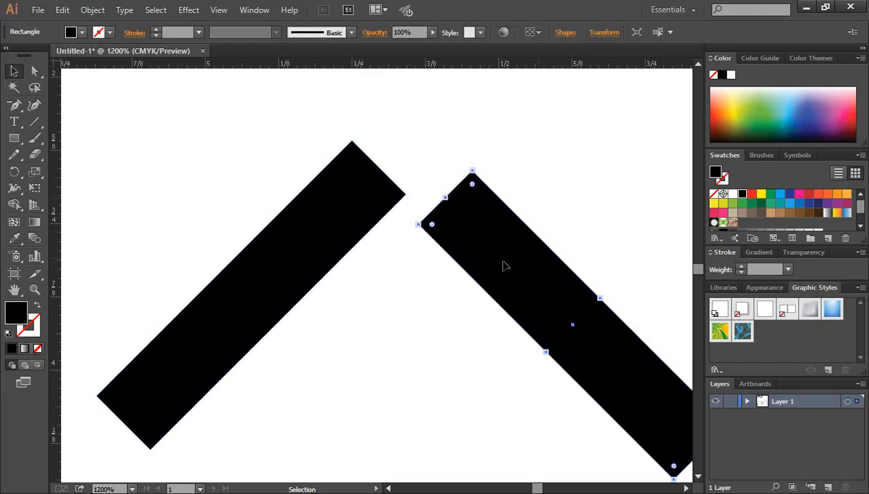
{"action": "left_click_drag", "start_coordinate": [518, 258], "coordinate": [396, 229]}
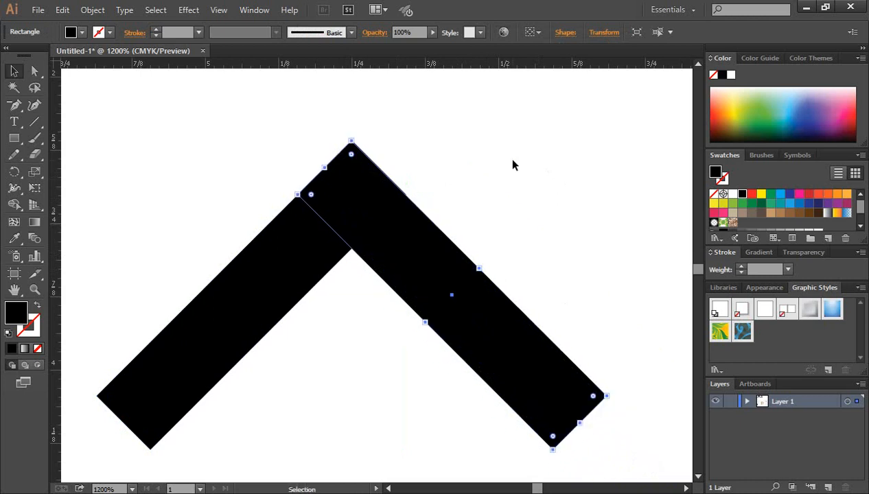
{"action": "left_click", "coordinate": [498, 218]}
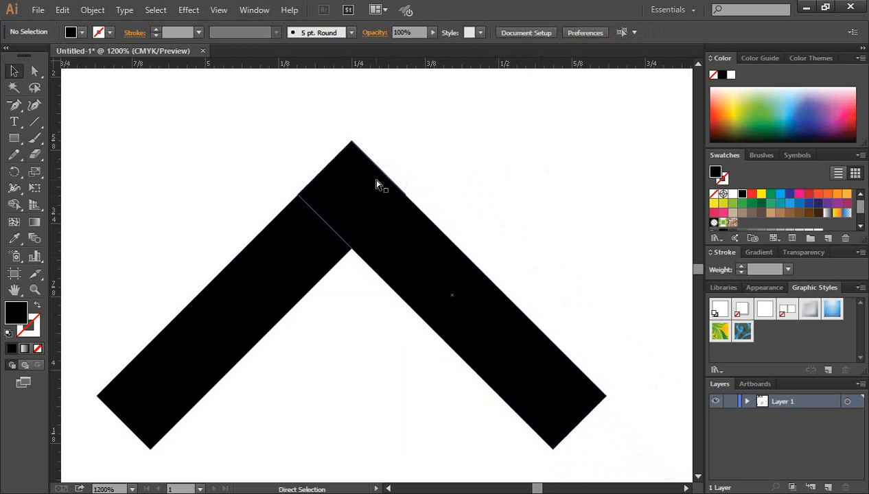
Step: Examine the corner alignment at the roof peak up close in Outline view, and return to Preview
{"action": "key", "text": "ctrl+y"}
{"action": "key", "text": "ctrl+space"}
{"action": "left_click", "coordinate": [353, 204]}
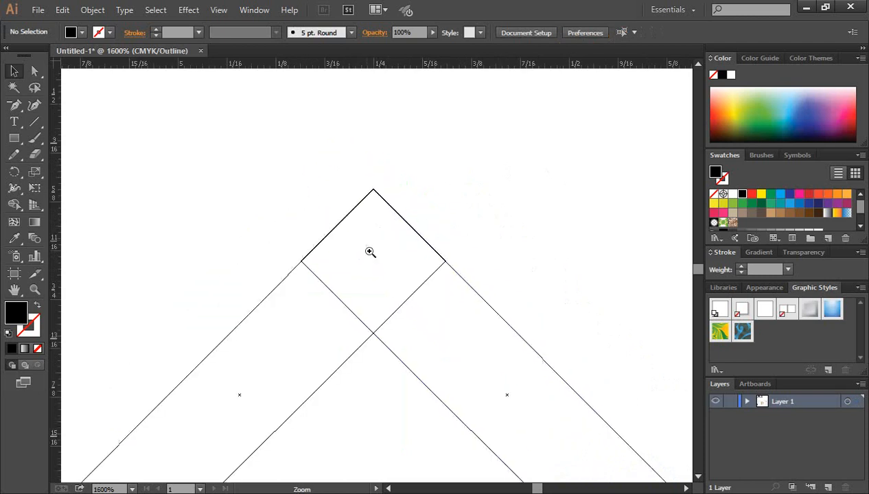
{"action": "left_click", "coordinate": [360, 252]}
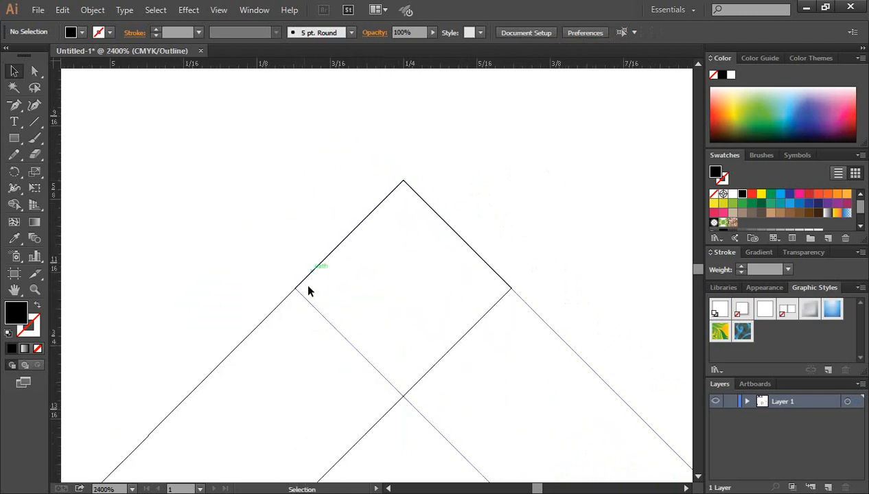
{"action": "scroll", "coordinate": [466, 299], "scroll_direction": "down", "scroll_amount": 2}
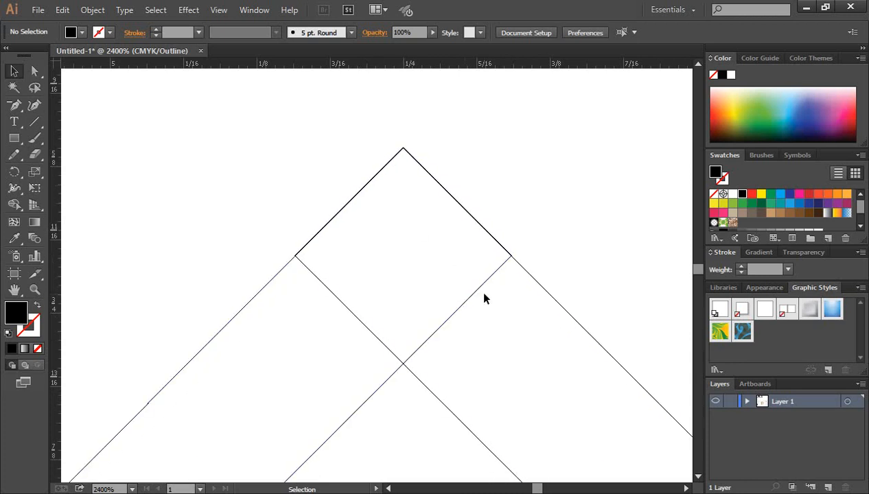
{"action": "key", "text": "ctrl"}
{"action": "key", "text": "ctrl+y"}
{"action": "key", "text": "ctrl+minus"}
{"action": "key", "text": "ctrl+minus"}
{"action": "key", "text": "ctrl+minus"}
{"action": "key", "text": "ctrl+minus"}
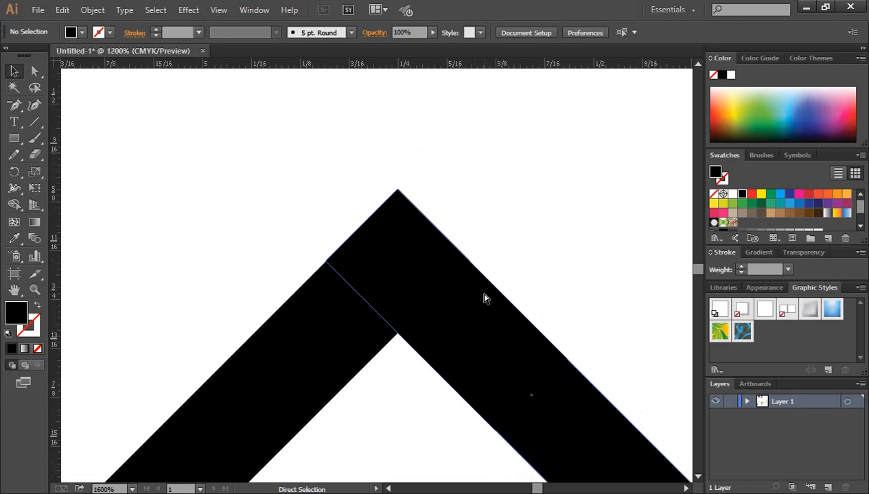
Step: Widen both roof bars together slightly and evenly about their centre, keeping their height
{"action": "scroll", "coordinate": [484, 316], "scroll_direction": "down", "scroll_amount": 3}
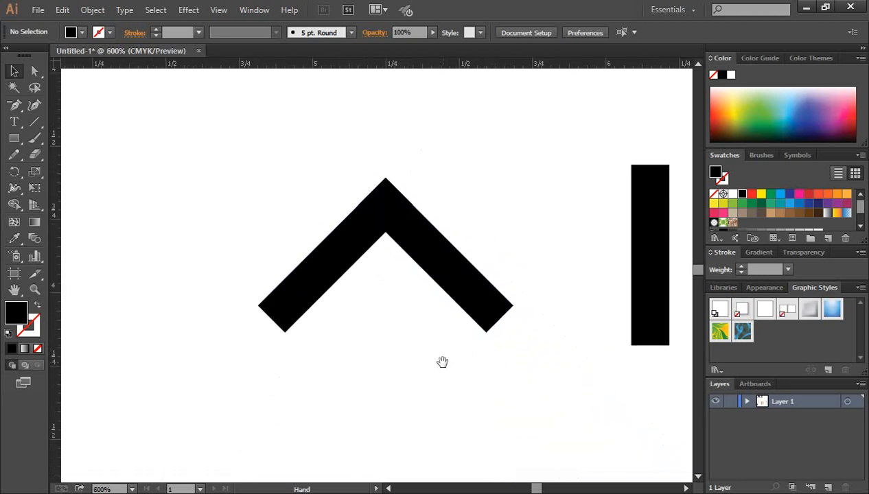
{"action": "left_click_drag", "start_coordinate": [442, 362], "coordinate": [403, 373]}
{"action": "left_click_drag", "start_coordinate": [270, 173], "coordinate": [388, 226]}
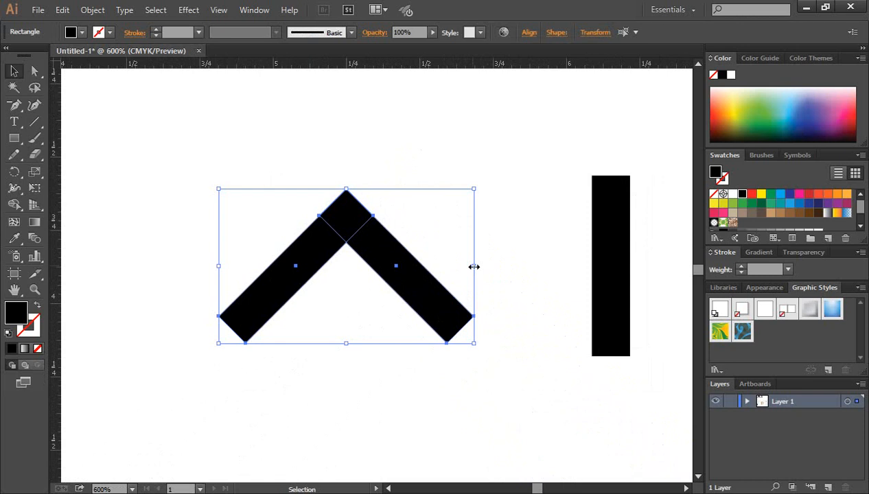
{"action": "left_click_drag", "start_coordinate": [474, 267], "coordinate": [483, 267]}
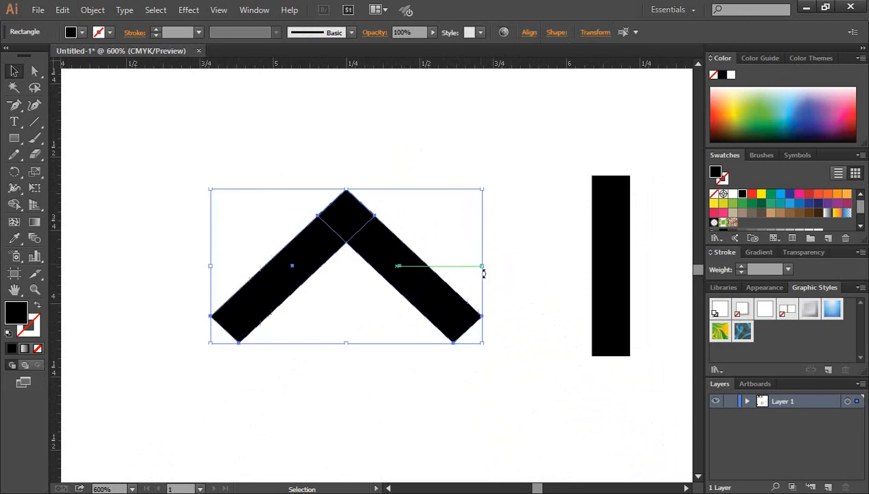
{"action": "left_click", "coordinate": [429, 412]}
Step: Place the remaining vertical bar over the roof's left end and stretch it upward past the peak's height
{"action": "left_click", "coordinate": [607, 320]}
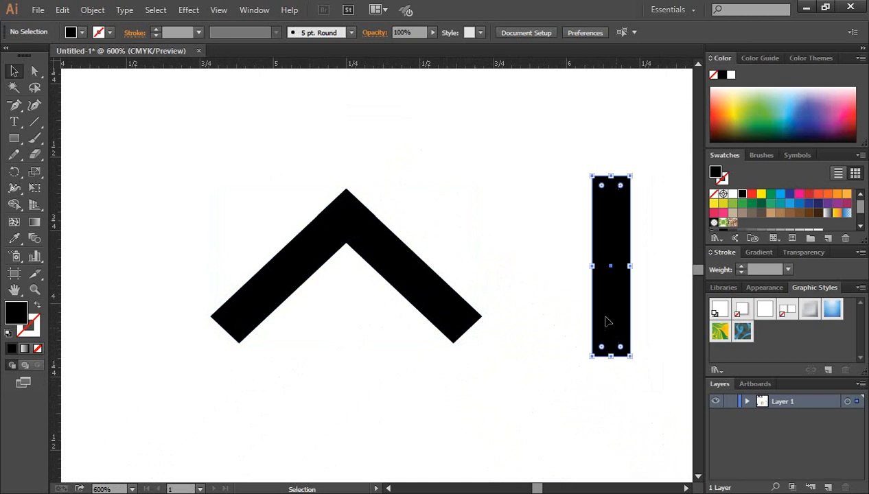
{"action": "left_click_drag", "start_coordinate": [616, 313], "coordinate": [235, 363]}
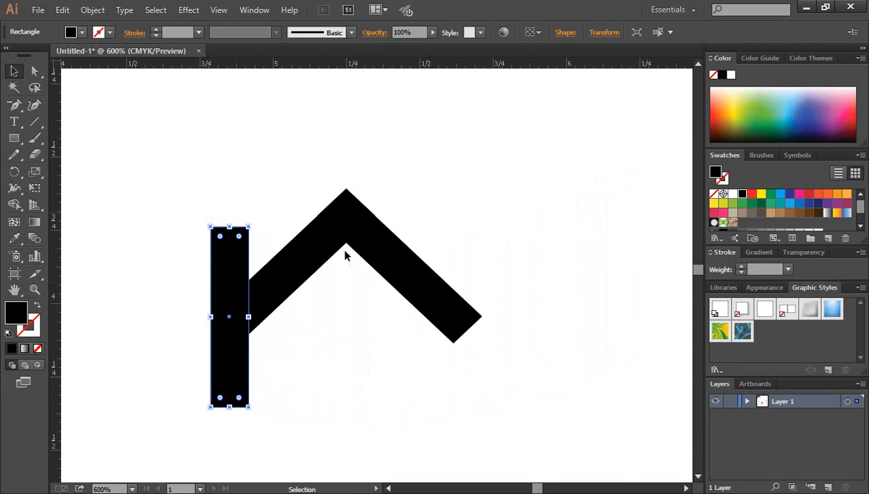
{"action": "left_click_drag", "start_coordinate": [229, 224], "coordinate": [231, 159]}
{"action": "left_click_drag", "start_coordinate": [232, 281], "coordinate": [238, 260]}
{"action": "left_click", "coordinate": [311, 349]}
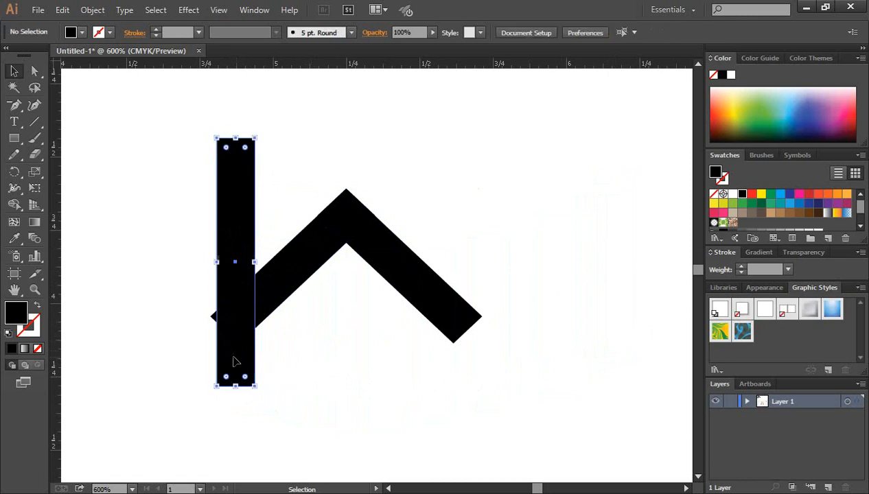
Step: Move the lengthened vertical bar inward and slightly down so it crosses the middle of the left roof arm
{"action": "left_click", "coordinate": [235, 359]}
{"action": "left_click_drag", "start_coordinate": [233, 359], "coordinate": [278, 381]}
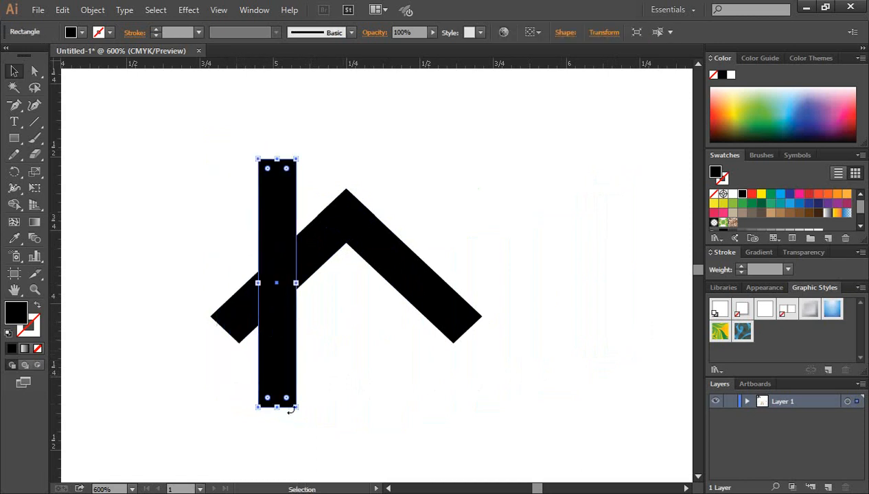
{"action": "left_click", "coordinate": [368, 408]}
Step: Draw a horizontal line segment from the roof's left tip to the vertical bar's outer edge, and make its stroke the active color
{"action": "scroll", "coordinate": [367, 395], "scroll_direction": "down", "scroll_amount": 1}
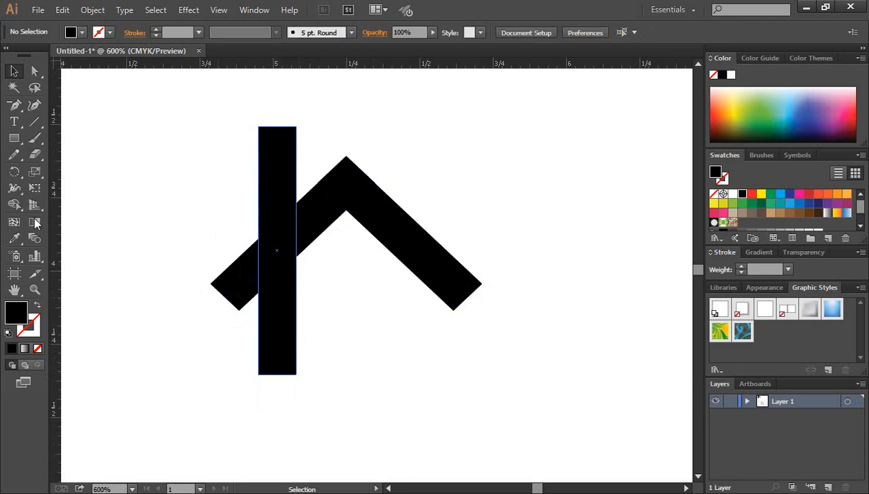
{"action": "left_click", "coordinate": [35, 124]}
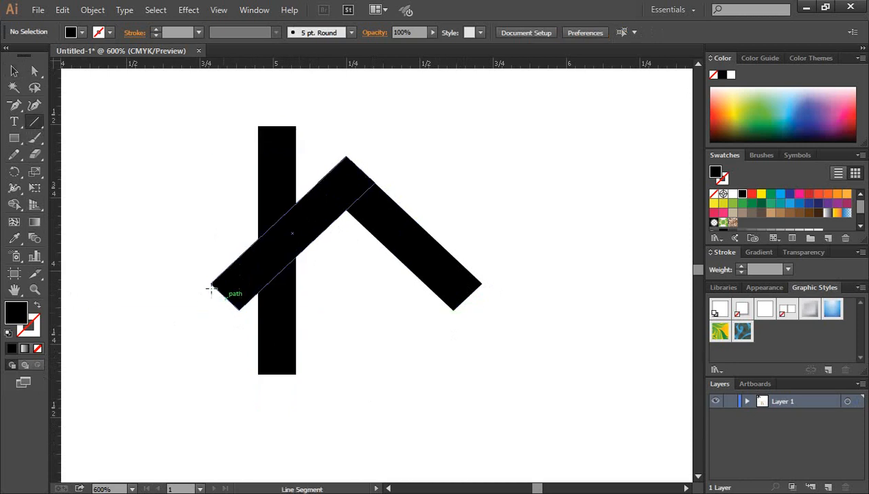
{"action": "left_click_drag", "start_coordinate": [213, 283], "coordinate": [258, 284]}
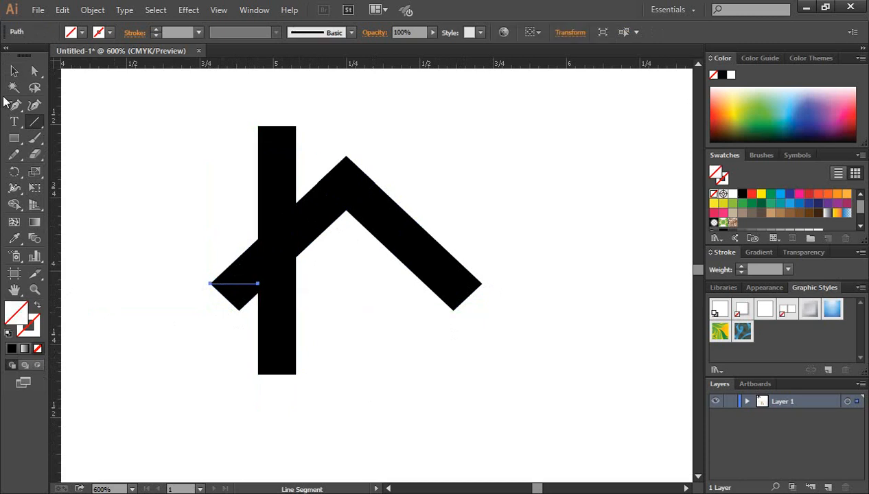
{"action": "left_click", "coordinate": [14, 70]}
{"action": "left_click", "coordinate": [38, 322]}
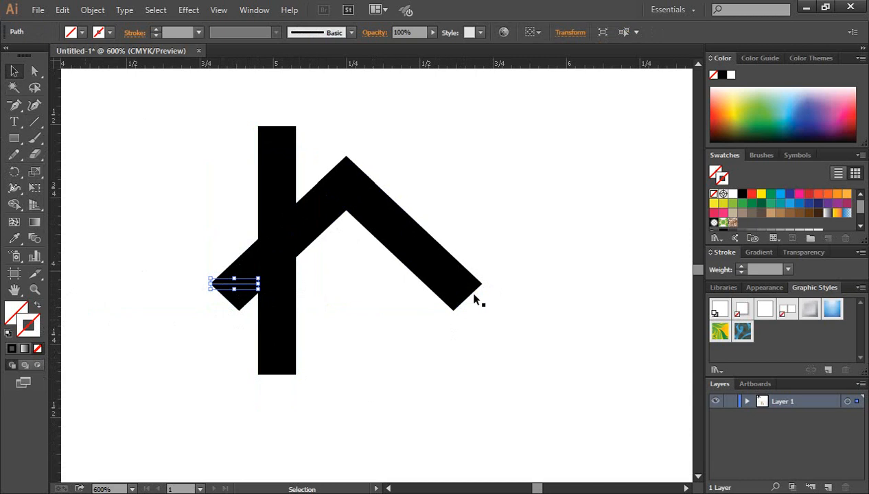
Step: Color the short line's stroke red and copy it horizontally so its outer end meets the roof's right tip
{"action": "left_click", "coordinate": [750, 195]}
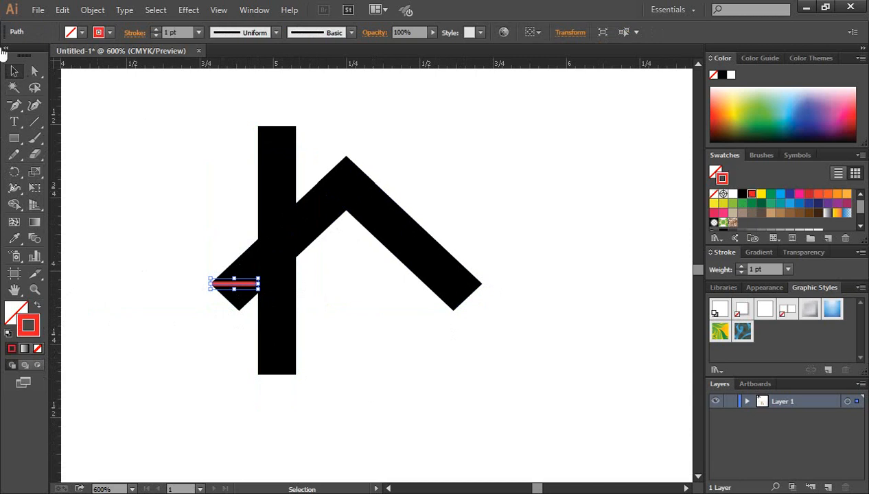
{"action": "left_click", "coordinate": [350, 343]}
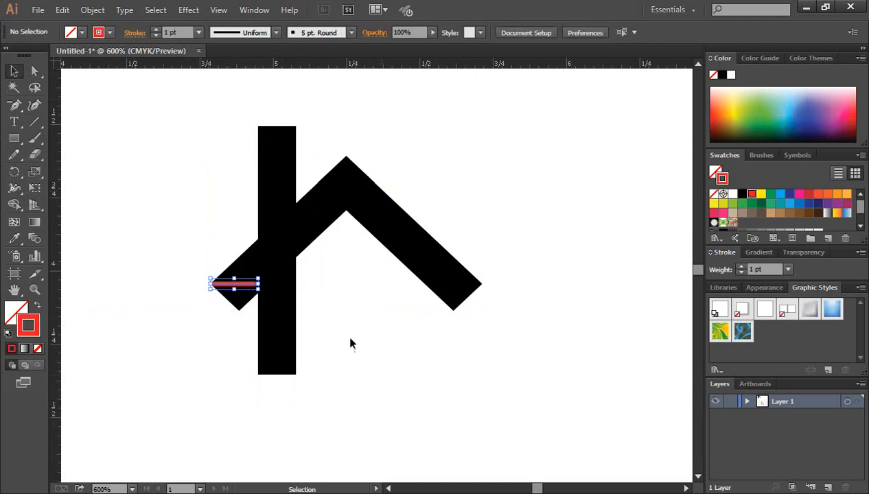
{"action": "left_click", "coordinate": [341, 291], "text": "ctrl"}
{"action": "left_click", "coordinate": [239, 270]}
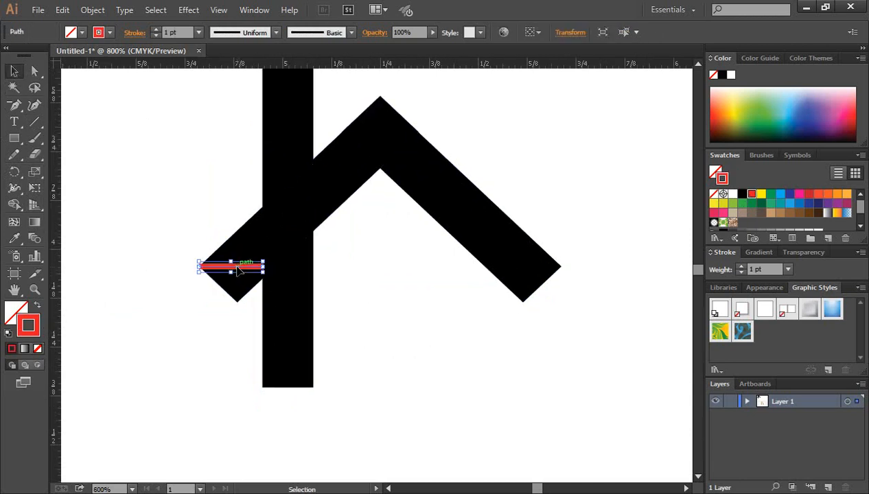
{"action": "left_click_drag", "start_coordinate": [237, 270], "coordinate": [562, 305]}
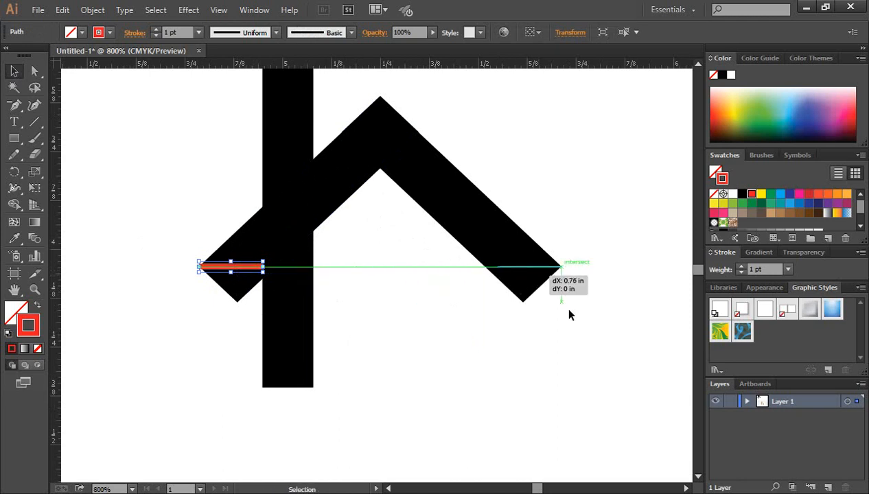
{"action": "left_click", "coordinate": [569, 335]}
Step: Duplicate the vertical bar horizontally onto the right roof arm, with its outer edge against the inner end of the red line
{"action": "left_click", "coordinate": [287, 348]}
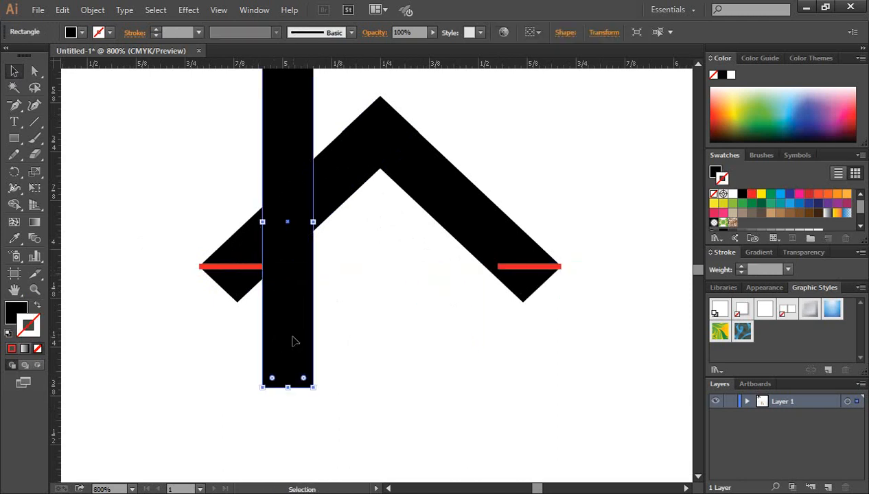
{"action": "left_click_drag", "start_coordinate": [289, 341], "coordinate": [481, 353]}
{"action": "left_click", "coordinate": [545, 352]}
{"action": "scroll", "coordinate": [546, 351], "scroll_direction": "up", "scroll_amount": 2}
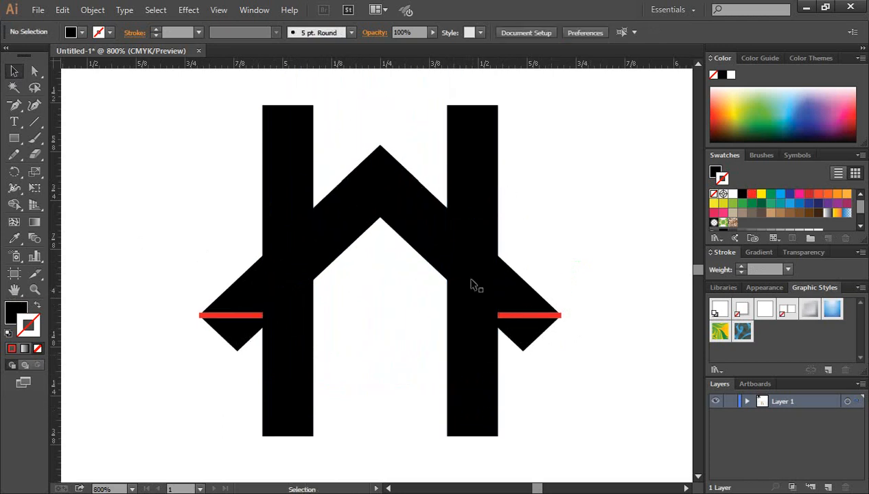
Step: Delete both red spacing lines
{"action": "left_click", "coordinate": [228, 317]}
{"action": "key", "text": "Delete"}
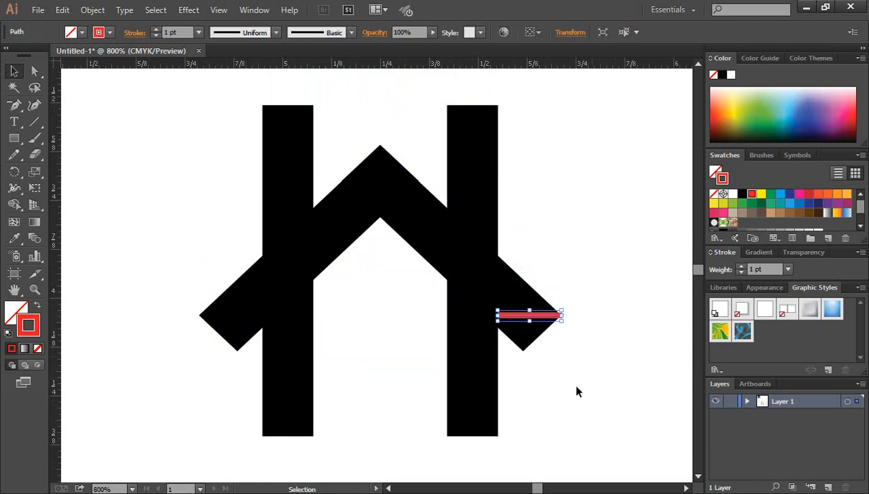
{"action": "key", "text": "Delete"}
Step: Shorten both vertical bars together from their top and bottom ends to a height of about 0.74 in
{"action": "key", "text": "ctrl+minus"}
{"action": "key", "text": "ctrl+minus"}
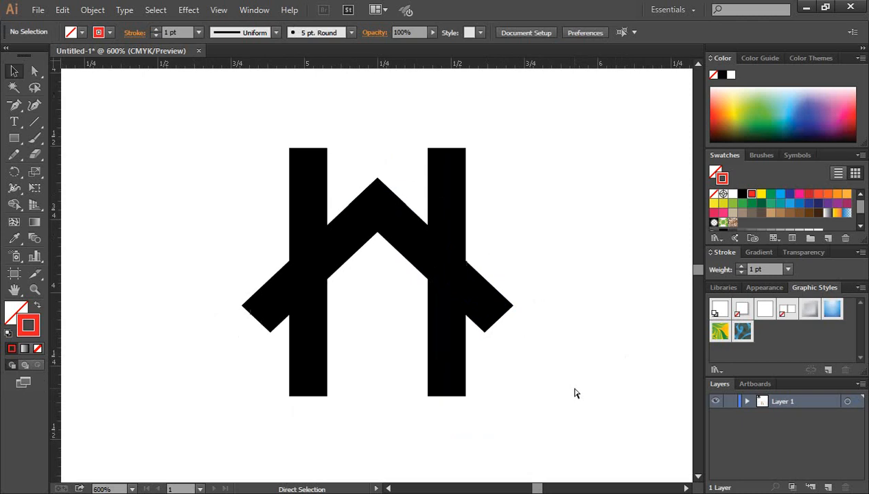
{"action": "left_click", "coordinate": [329, 219]}
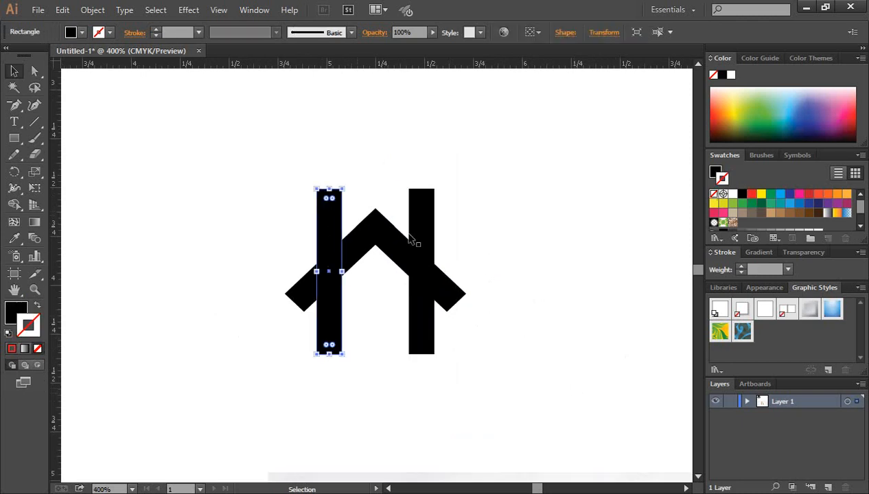
{"action": "left_click", "coordinate": [423, 225], "text": "shift"}
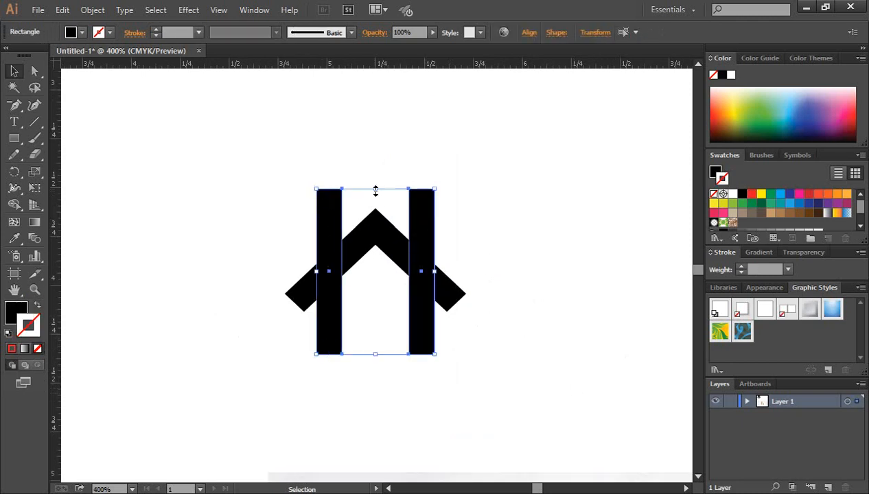
{"action": "left_click_drag", "start_coordinate": [375, 190], "coordinate": [376, 199]}
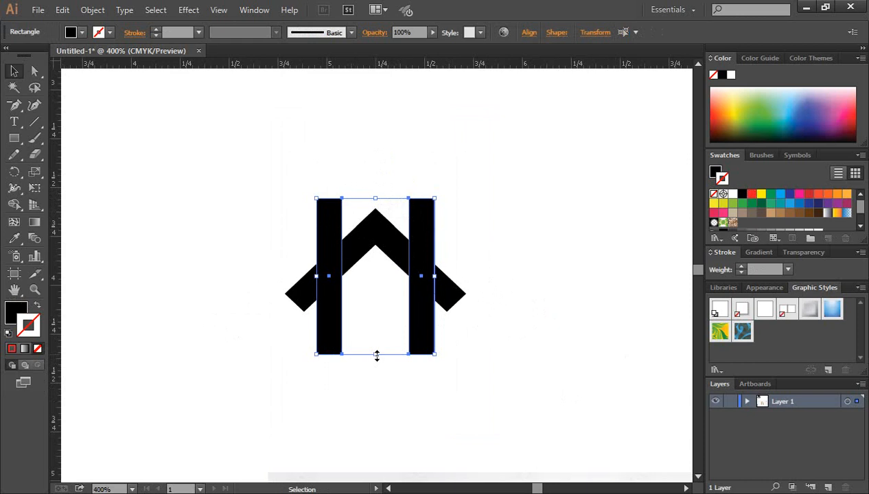
{"action": "left_click_drag", "start_coordinate": [377, 355], "coordinate": [377, 342]}
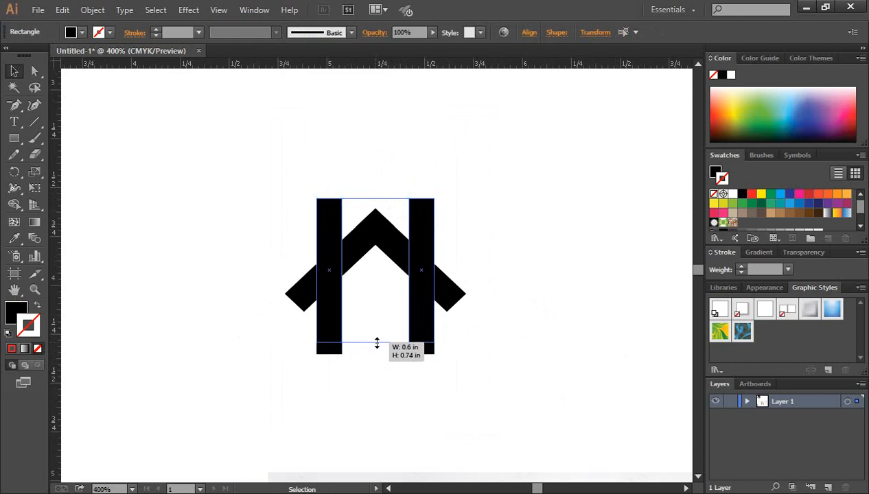
{"action": "left_click", "coordinate": [507, 351]}
Step: Lower the top ends of both vertical bars together slightly, to just above the roof's peak
{"action": "left_click_drag", "start_coordinate": [421, 229], "coordinate": [340, 230]}
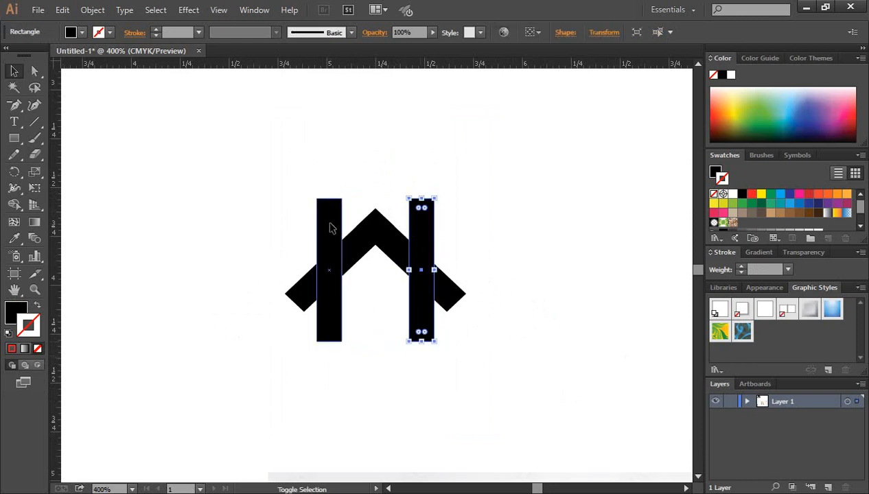
{"action": "left_click", "coordinate": [335, 229], "text": "shift"}
{"action": "left_click_drag", "start_coordinate": [376, 199], "coordinate": [376, 205]}
{"action": "left_click", "coordinate": [491, 254]}
{"action": "left_click", "coordinate": [375, 296], "text": "ctrl"}
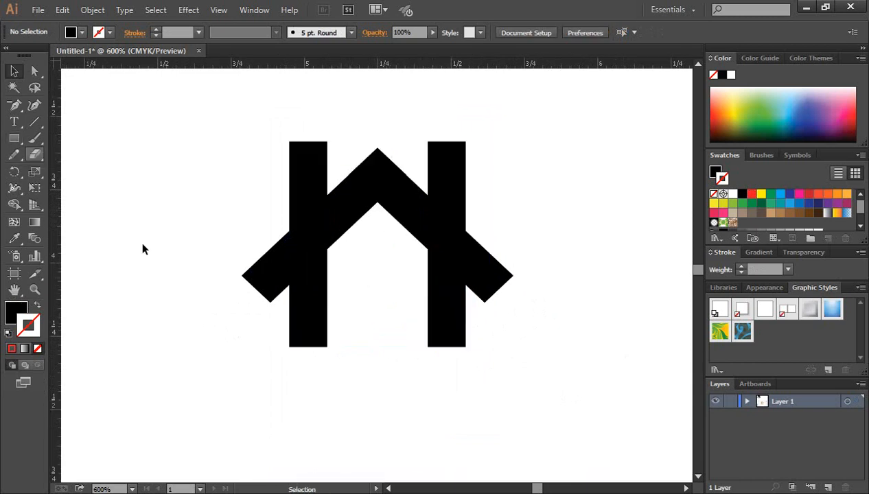
{"action": "left_click_drag", "start_coordinate": [361, 130], "coordinate": [396, 207]}
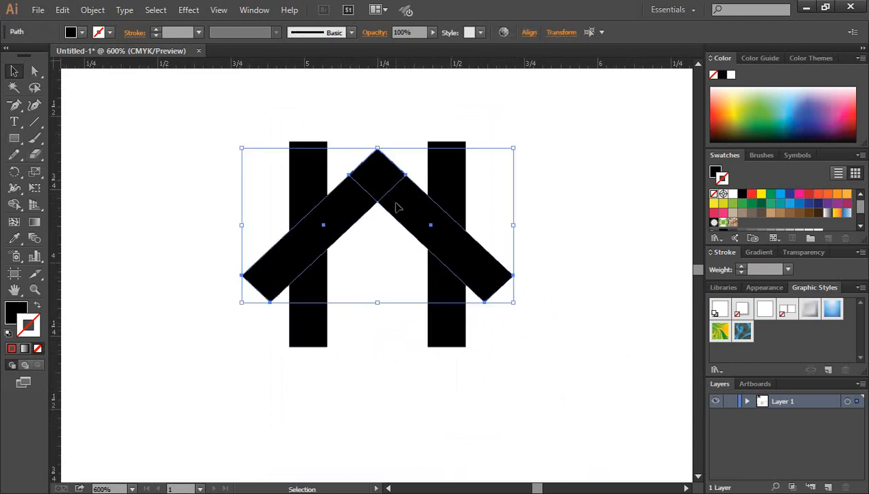
{"action": "key", "text": "a"}
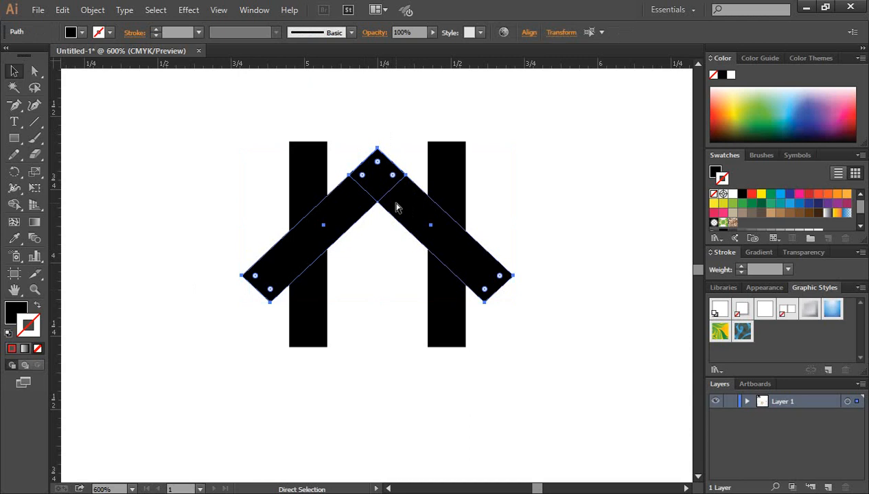
{"action": "key", "text": "v"}
Step: Place a vertical guide through the roof's peak
{"action": "left_click", "coordinate": [398, 409]}
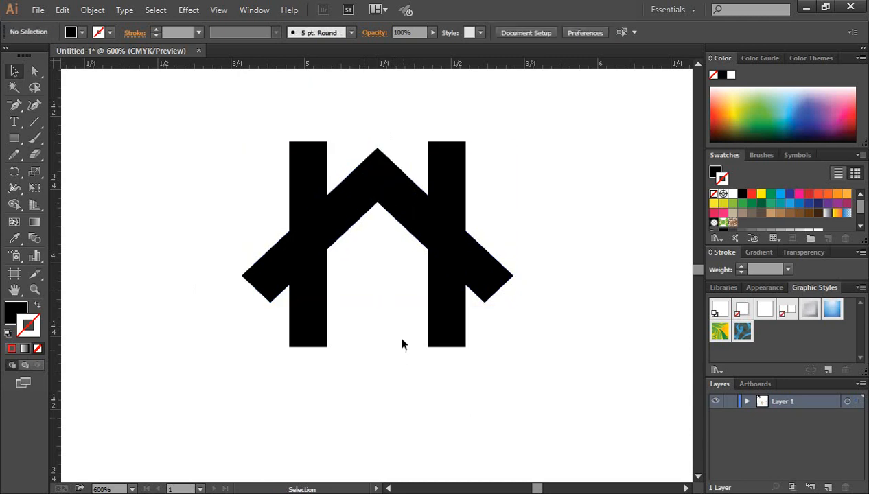
{"action": "left_click", "coordinate": [376, 181]}
{"action": "left_click_drag", "start_coordinate": [57, 364], "coordinate": [376, 396]}
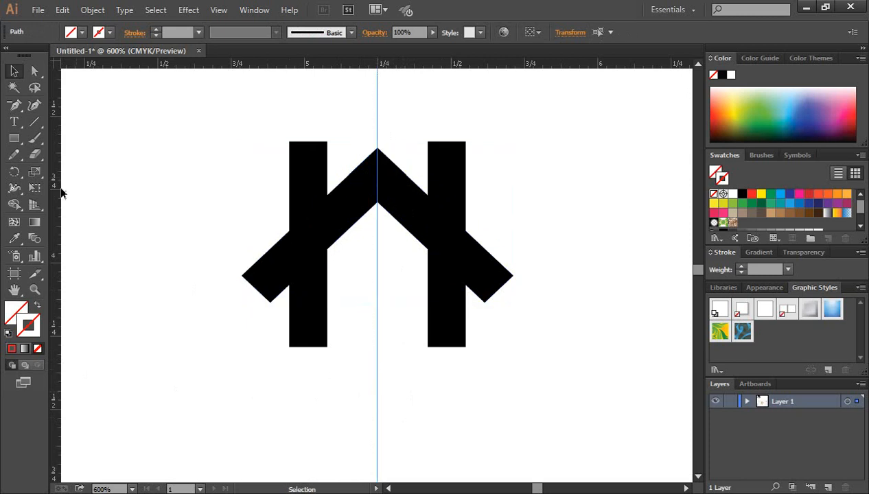
Step: Draw a small square centred on the guide between the two posts, below the peak, and fill it red
{"action": "left_click", "coordinate": [14, 138]}
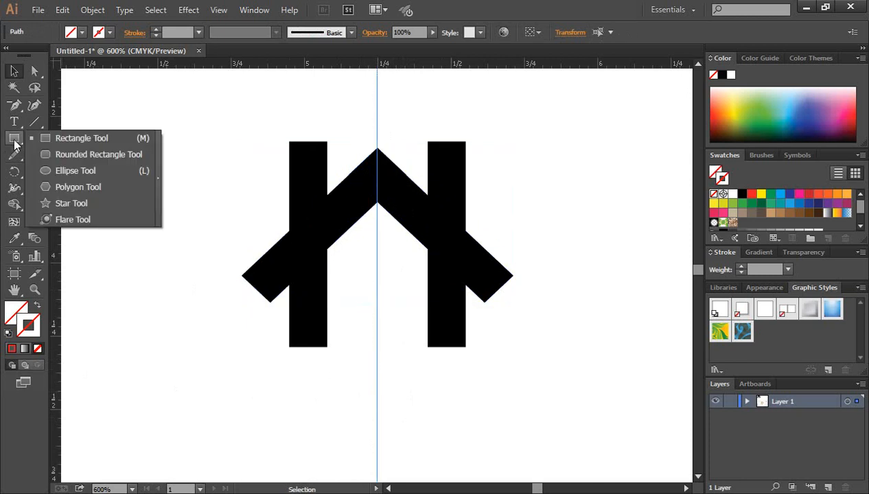
{"action": "left_click", "coordinate": [83, 138]}
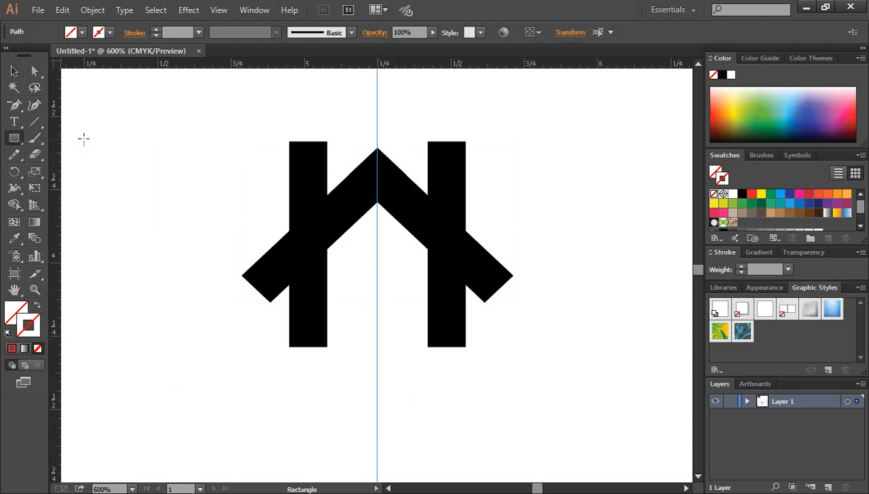
{"action": "left_click_drag", "start_coordinate": [376, 273], "coordinate": [381, 297]}
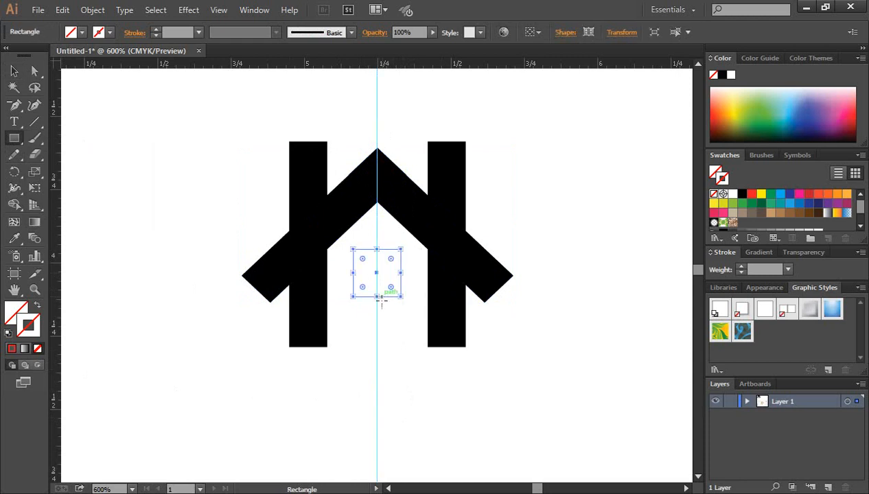
{"action": "scroll", "coordinate": [388, 289], "scroll_direction": "down", "scroll_amount": 2}
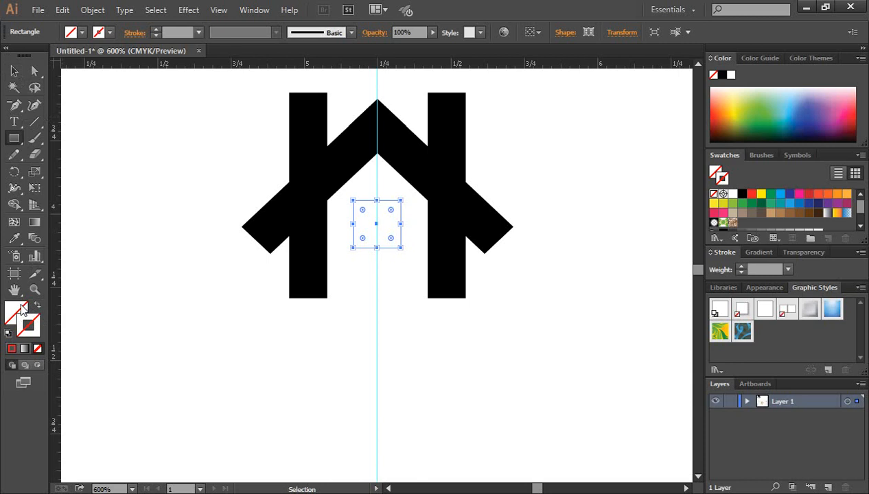
{"action": "left_click", "coordinate": [18, 310]}
{"action": "left_click", "coordinate": [753, 199]}
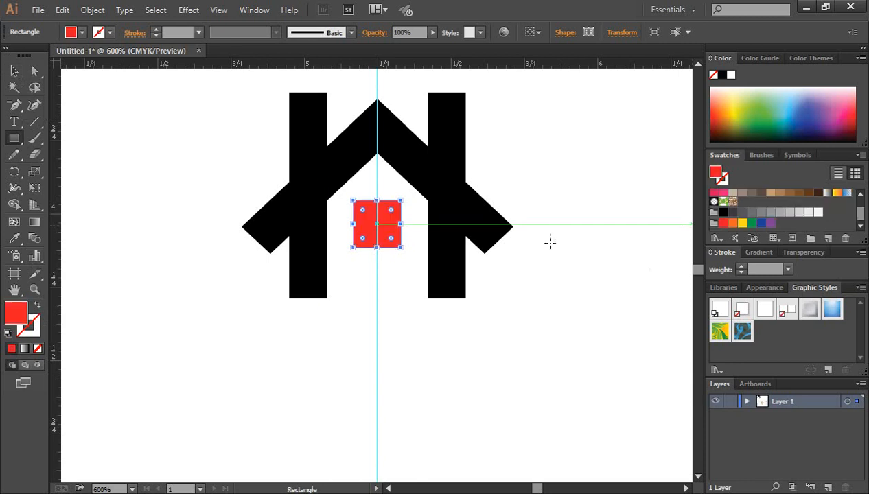
Step: Move the red square out of the house into the empty area to its lower right
{"action": "left_click", "coordinate": [13, 71]}
{"action": "left_click_drag", "start_coordinate": [383, 232], "coordinate": [524, 334]}
{"action": "left_click", "coordinate": [646, 409]}
Step: Draw a thin, tall vertical rectangle beside the red square, longer than the square's side, and fill it black
{"action": "left_click", "coordinate": [12, 141]}
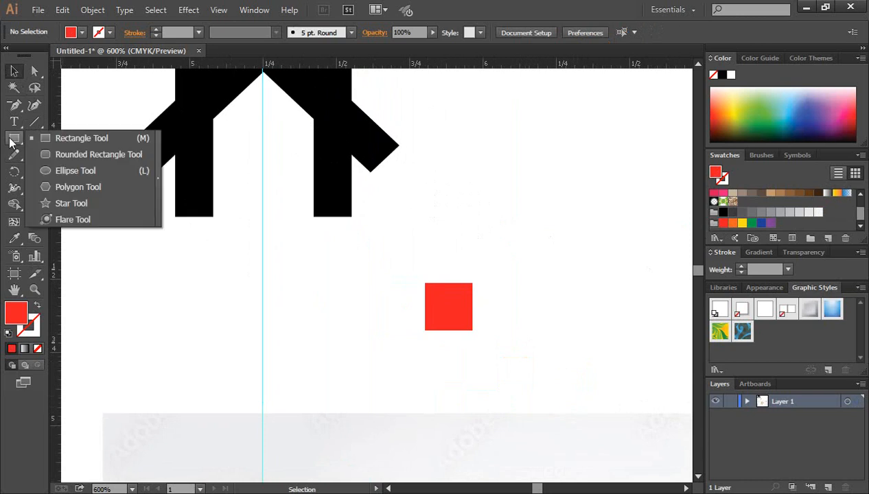
{"action": "left_click", "coordinate": [65, 138]}
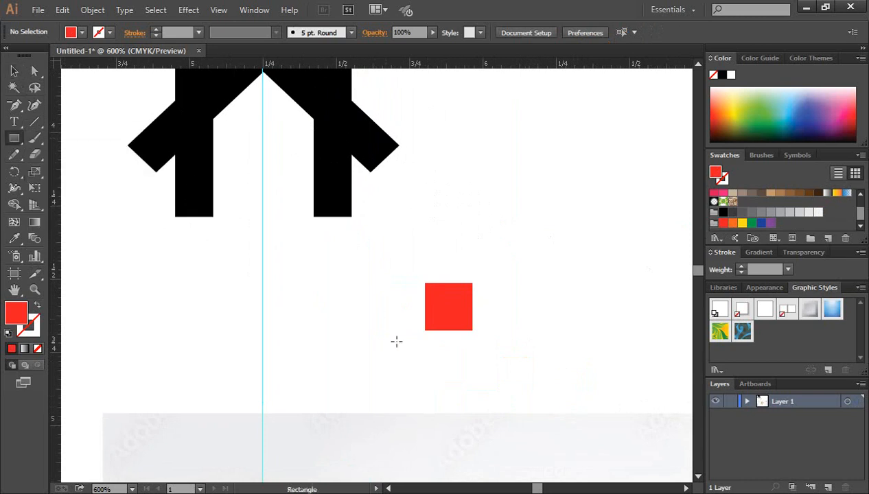
{"action": "left_click_drag", "start_coordinate": [346, 295], "coordinate": [356, 379]}
{"action": "left_click", "coordinate": [14, 70]}
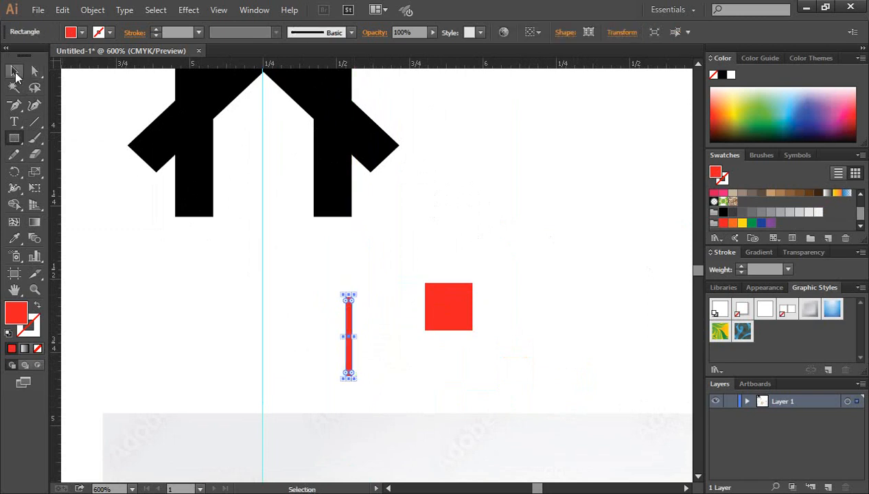
{"action": "left_click", "coordinate": [723, 212]}
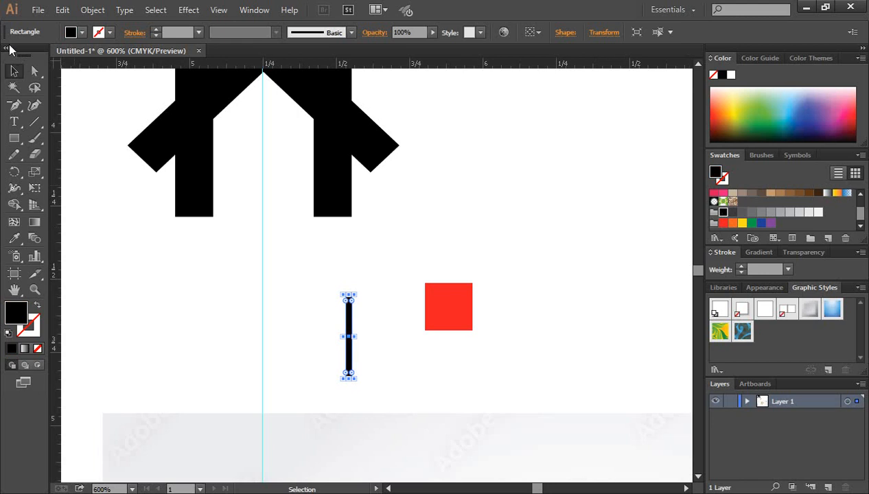
Step: Add a copy of the thin black bar rotated 90° about its centre to form a cross
{"action": "key", "text": "a"}
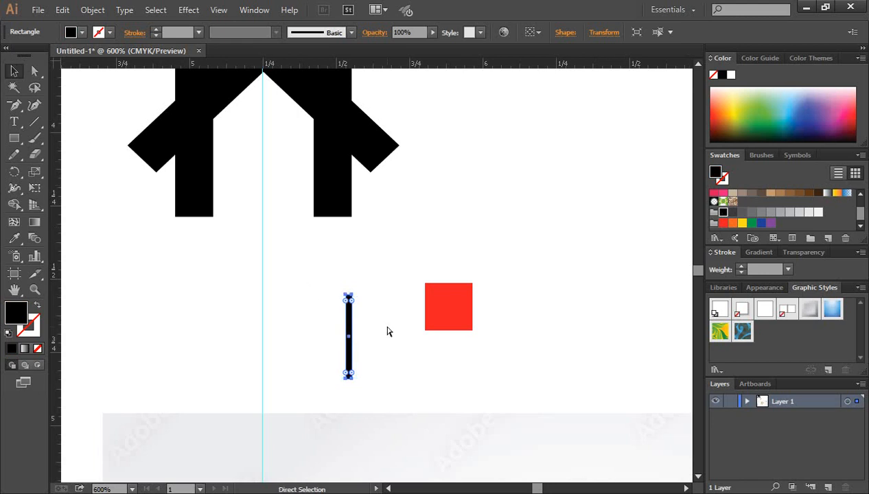
{"action": "key", "text": "v"}
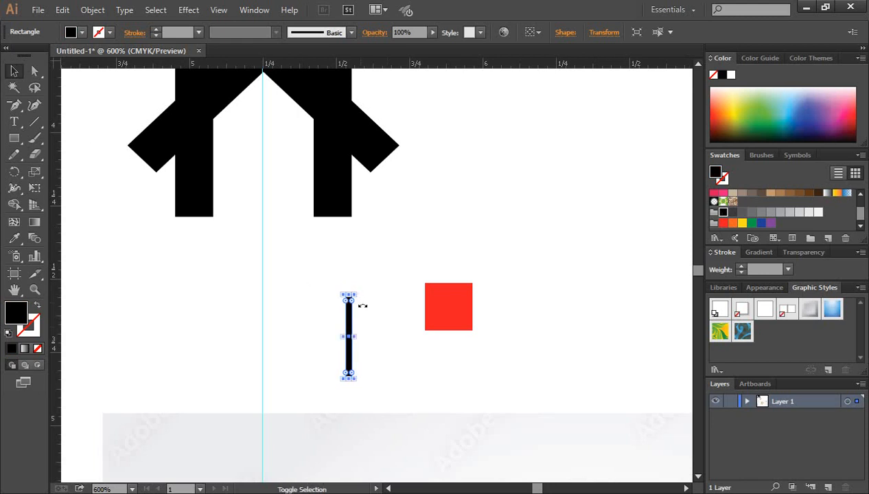
{"action": "left_click_drag", "start_coordinate": [357, 297], "coordinate": [378, 370]}
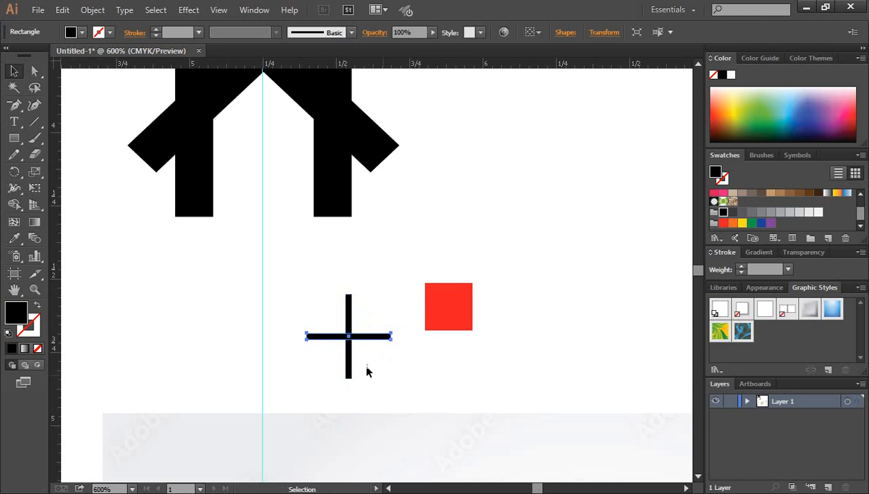
Step: Move the black cross onto the red square so their centres coincide
{"action": "left_click", "coordinate": [365, 368]}
{"action": "left_click_drag", "start_coordinate": [311, 297], "coordinate": [453, 327]}
{"action": "left_click", "coordinate": [516, 323]}
Step: Cut the black cross out of the red square with the Shape Builder, removing the protruding bar ends so four separate panes remain
{"action": "left_click_drag", "start_coordinate": [388, 248], "coordinate": [546, 390]}
{"action": "key", "text": "ctrl+equal"}
{"action": "key", "text": "ctrl+equal"}
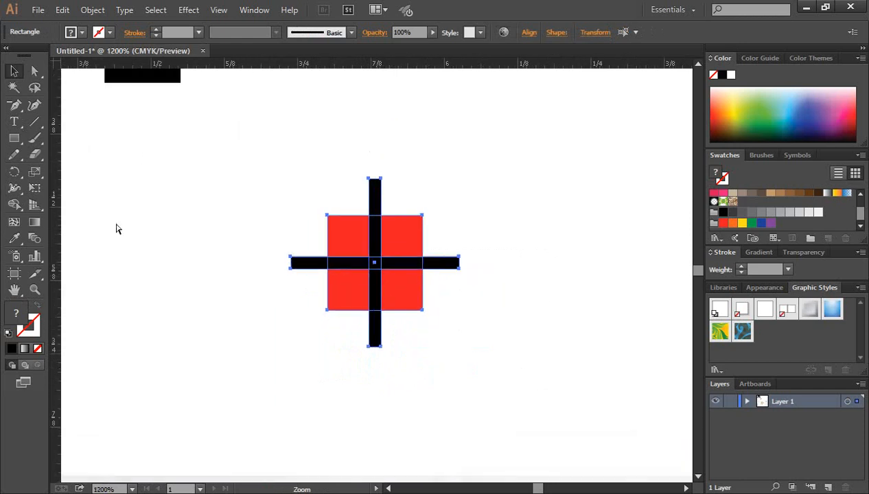
{"action": "left_click", "coordinate": [14, 204]}
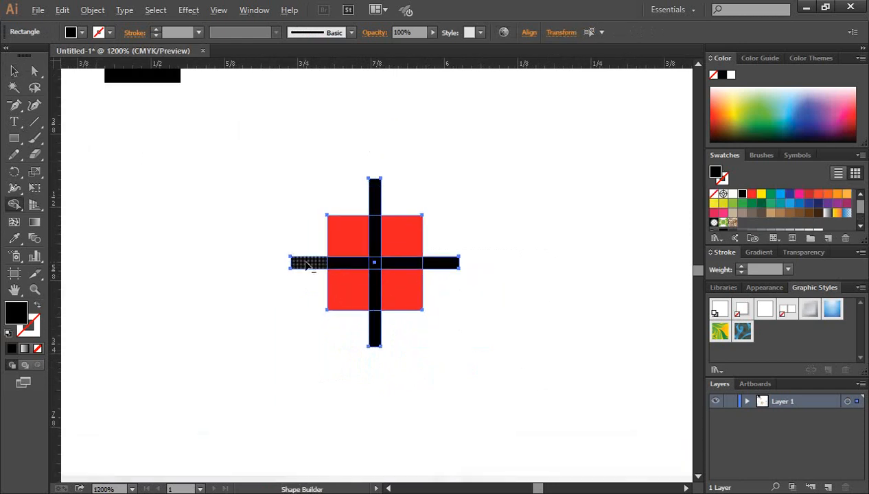
{"action": "left_click_drag", "start_coordinate": [307, 266], "coordinate": [348, 265]}
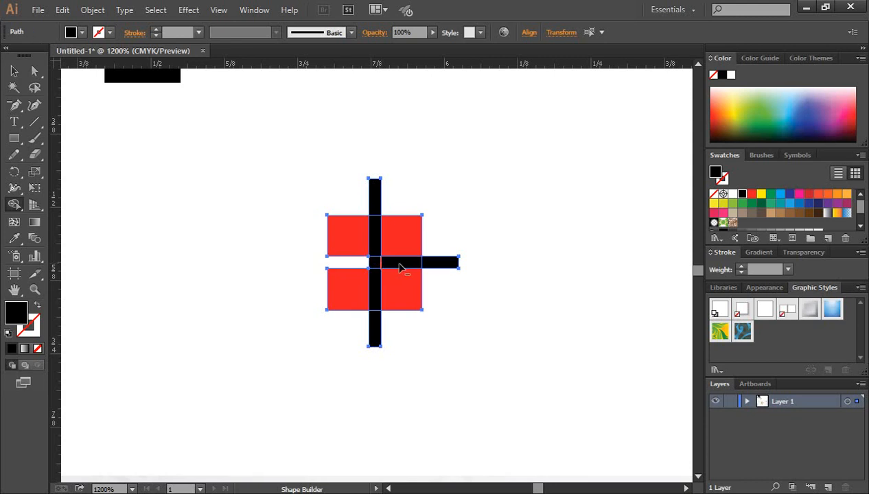
{"action": "mouse_move", "coordinate": [401, 269]}
{"action": "left_mouse_down"}
{"action": "mouse_move", "coordinate": [442, 270]}
{"action": "mouse_move", "coordinate": [386, 233]}
{"action": "mouse_move", "coordinate": [373, 206]}
{"action": "left_mouse_up"}
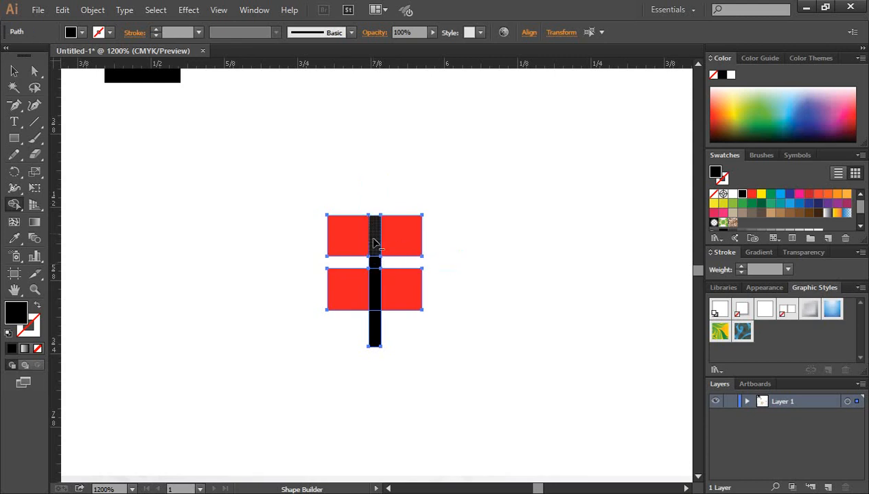
{"action": "left_click_drag", "start_coordinate": [374, 242], "coordinate": [374, 278]}
{"action": "left_click", "coordinate": [374, 288], "text": "alt"}
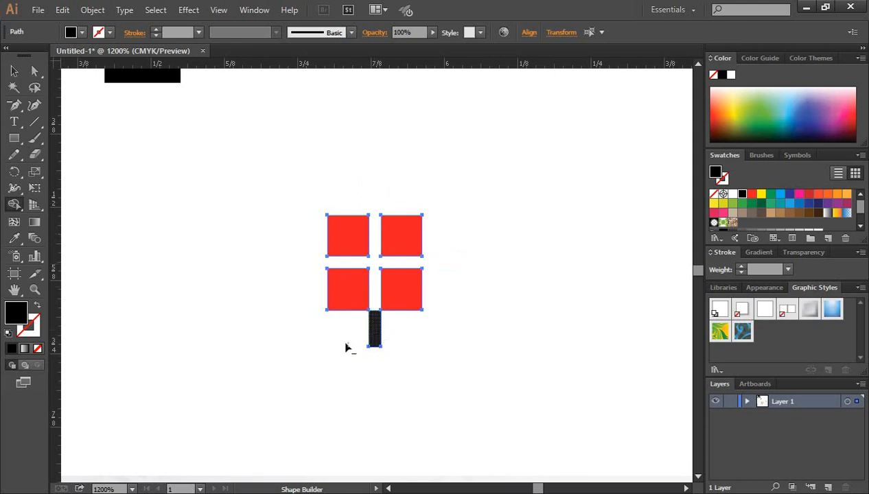
{"action": "left_click", "coordinate": [374, 328], "text": "alt"}
Step: Fill the four red window panes black
{"action": "left_click", "coordinate": [14, 71]}
{"action": "left_click", "coordinate": [272, 221]}
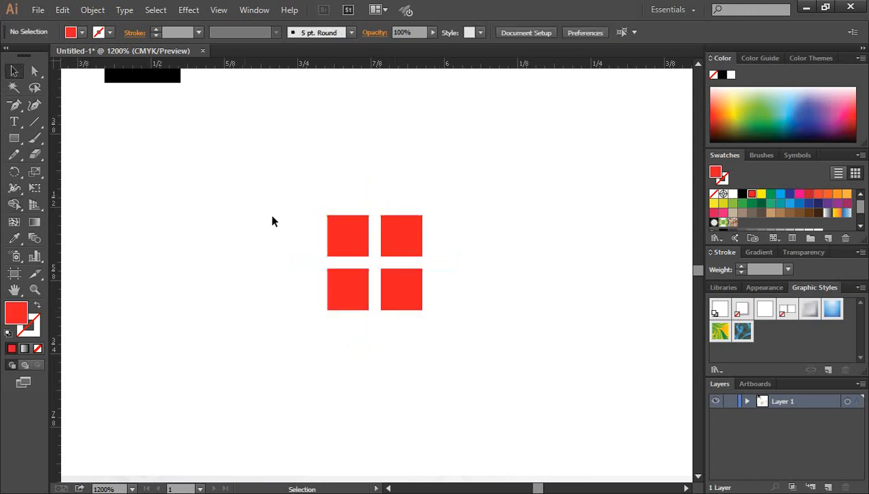
{"action": "key", "text": "ctrl+a"}
{"action": "left_click", "coordinate": [742, 194]}
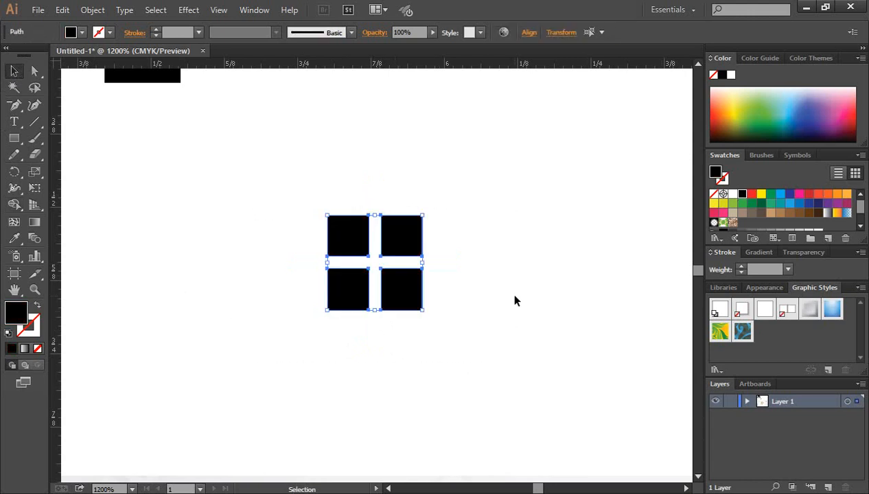
Step: Move the four-pane window into the house beneath the roof peak, centred on the vertical guide
{"action": "key", "text": "ctrl+minus"}
{"action": "key", "text": "ctrl+minus"}
{"action": "key", "text": "ctrl+minus"}
{"action": "key", "text": "ctrl+minus"}
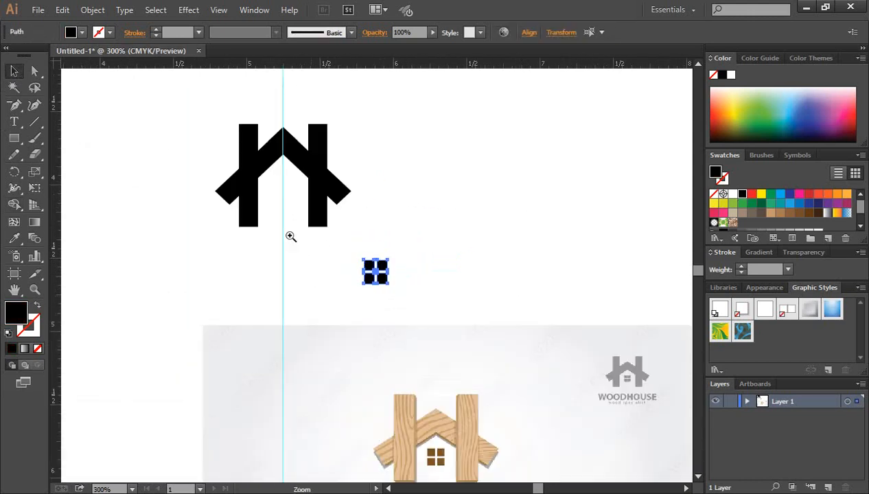
{"action": "left_click", "coordinate": [289, 232], "text": "ctrl"}
{"action": "left_click", "coordinate": [383, 260], "text": "ctrl"}
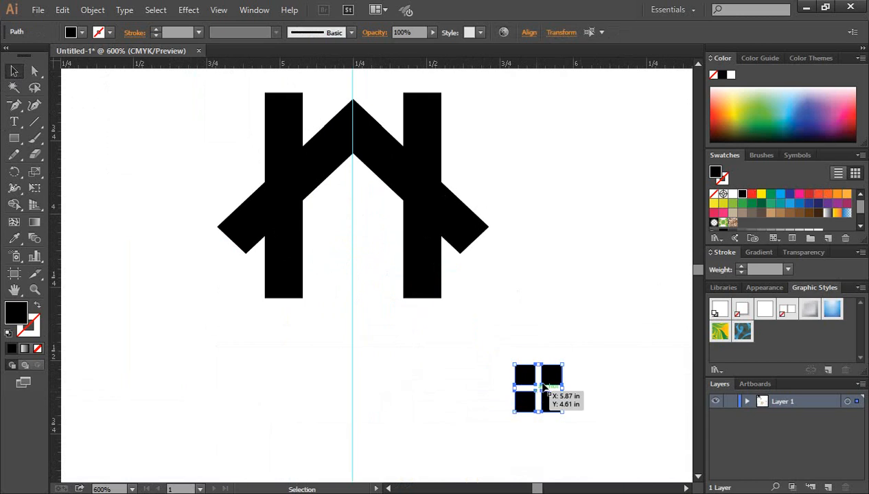
{"action": "left_click_drag", "start_coordinate": [551, 376], "coordinate": [365, 219]}
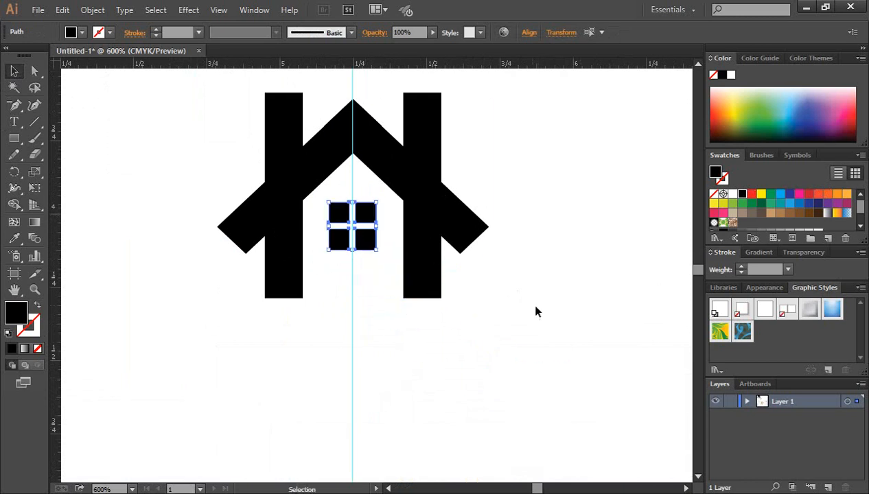
{"action": "left_click", "coordinate": [555, 333]}
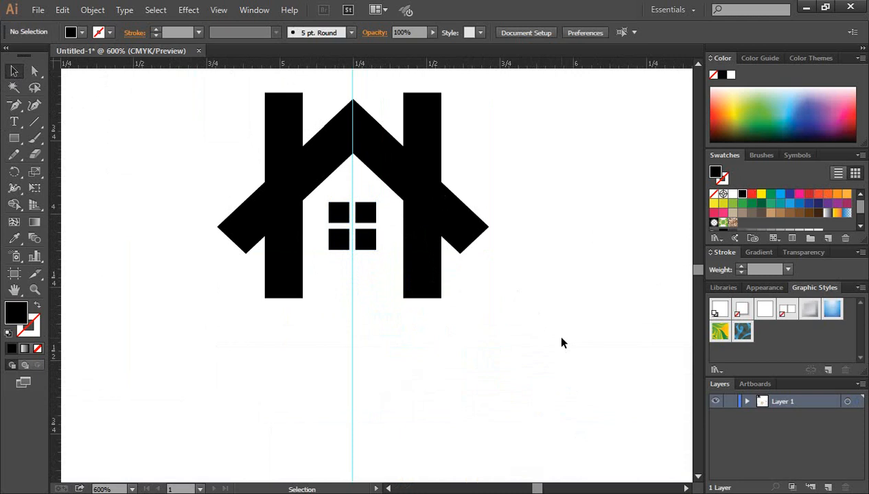
Step: Delete the vertical guide line running through the house
{"action": "scroll", "coordinate": [555, 333], "scroll_direction": "up", "scroll_amount": 3}
{"action": "left_click_drag", "start_coordinate": [308, 93], "coordinate": [432, 106]}
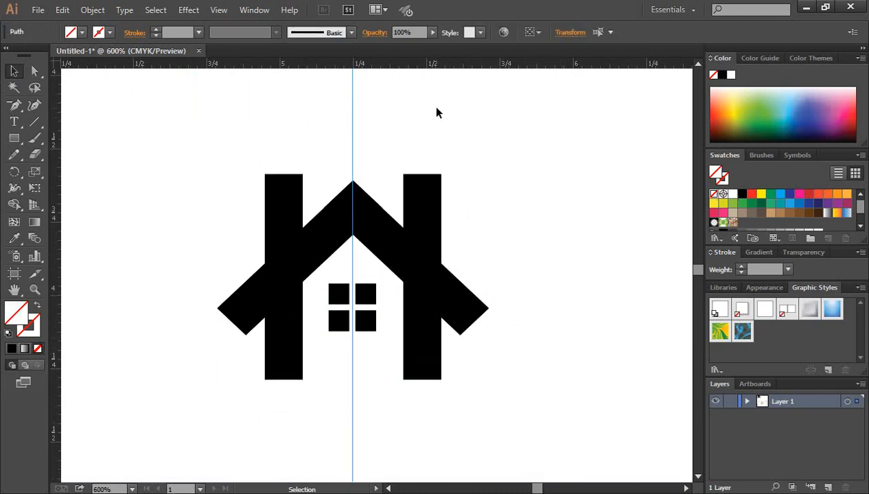
{"action": "key", "text": "Delete"}
{"action": "scroll", "coordinate": [520, 155], "scroll_direction": "down", "scroll_amount": 2}
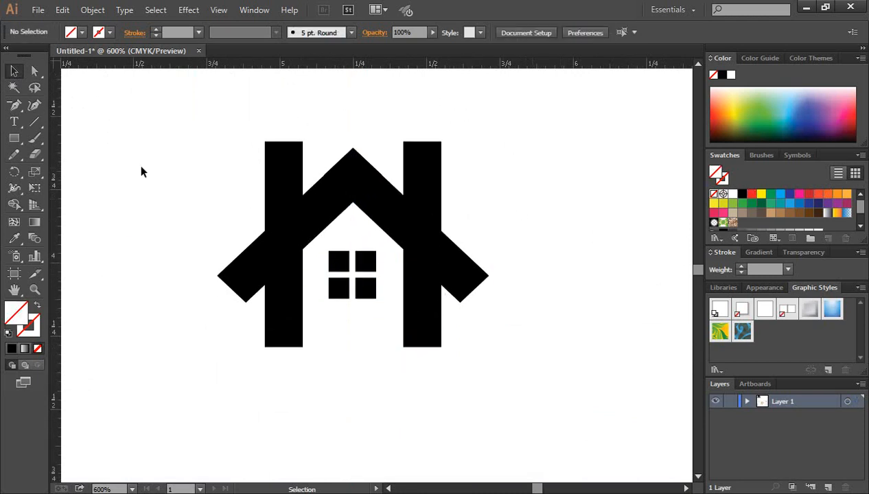
Step: Add the text "WOOD HOUSE" below the house in black Roboto Bold at 12 pt
{"action": "left_click", "coordinate": [14, 122]}
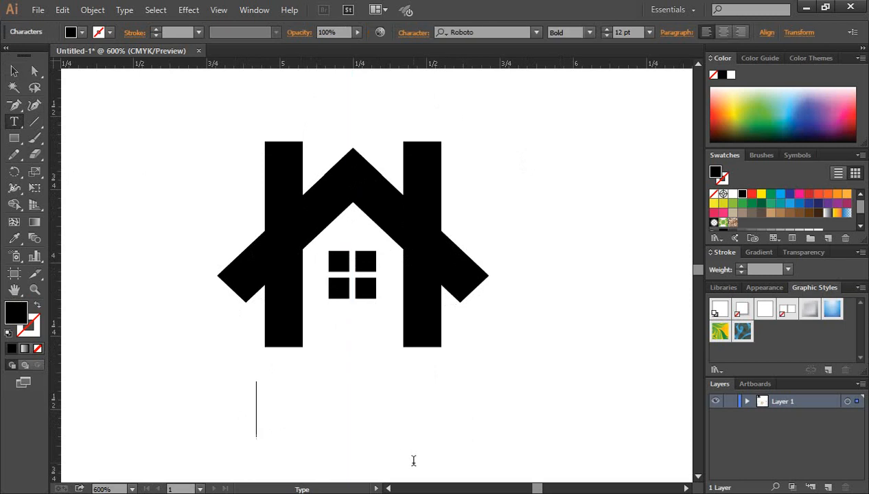
{"action": "type", "text": "WOOD"}
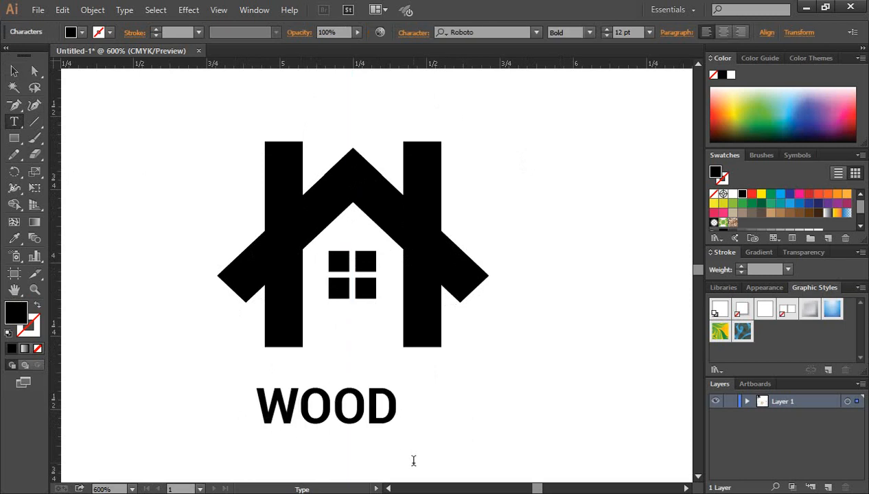
{"action": "type", "text": " HOU"}
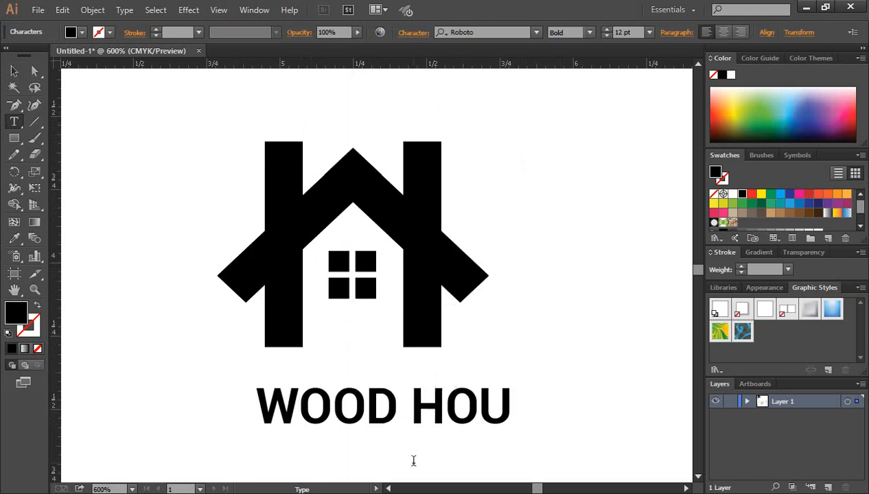
{"action": "type", "text": "SE"}
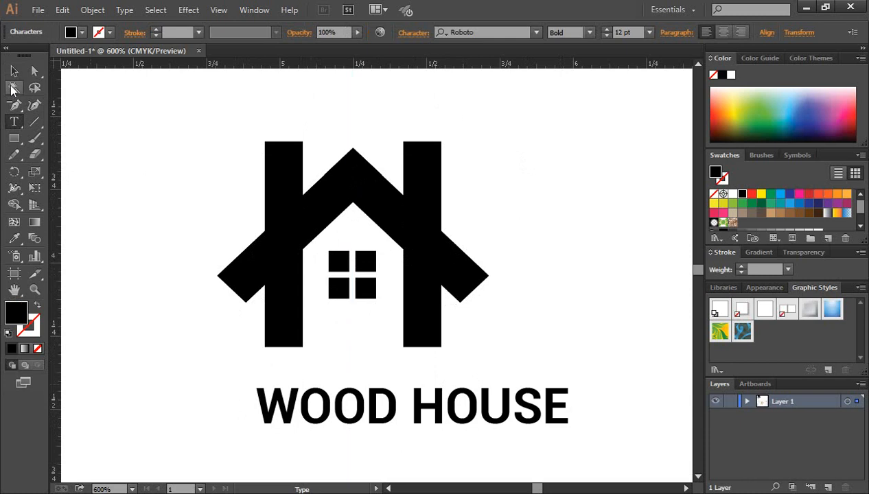
{"action": "key", "text": "Escape"}
Step: Group the house's bars and window, and centre the group horizontally with the WOOD HOUSE text
{"action": "left_click", "coordinate": [483, 199]}
{"action": "left_click_drag", "start_coordinate": [203, 111], "coordinate": [503, 322]}
{"action": "key", "text": "a"}
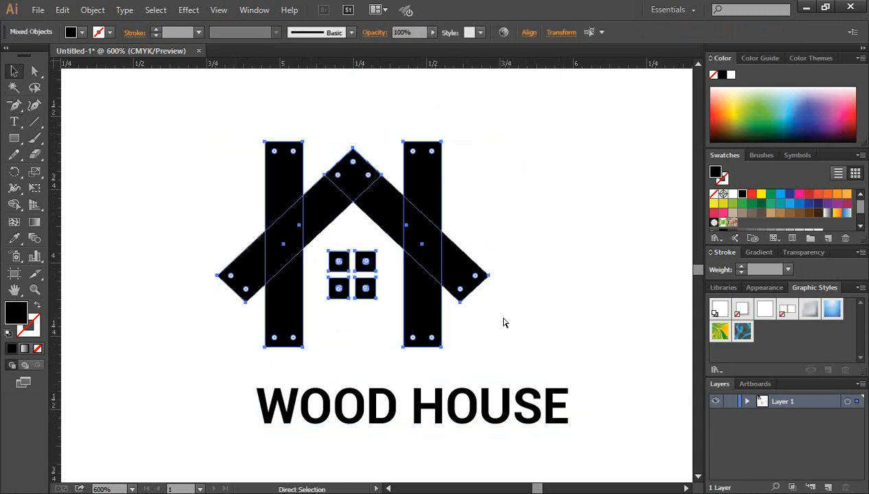
{"action": "key", "text": "v"}
{"action": "left_click", "coordinate": [578, 314]}
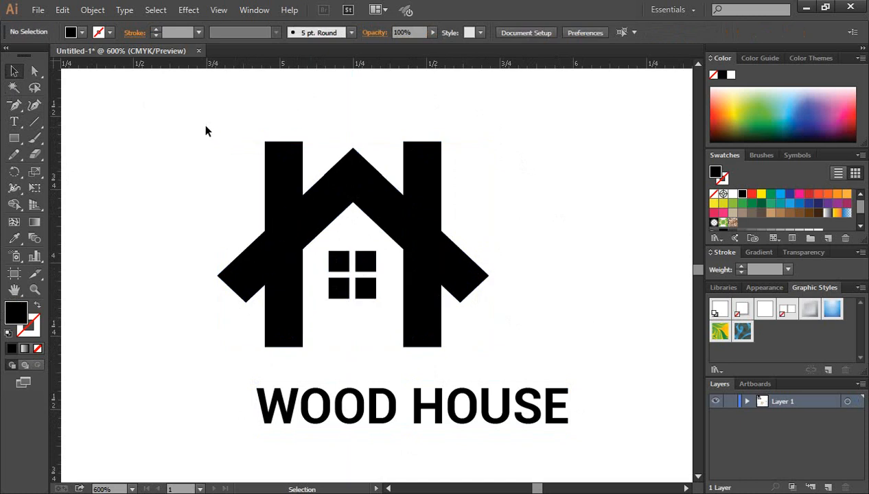
{"action": "left_click_drag", "start_coordinate": [206, 127], "coordinate": [594, 431]}
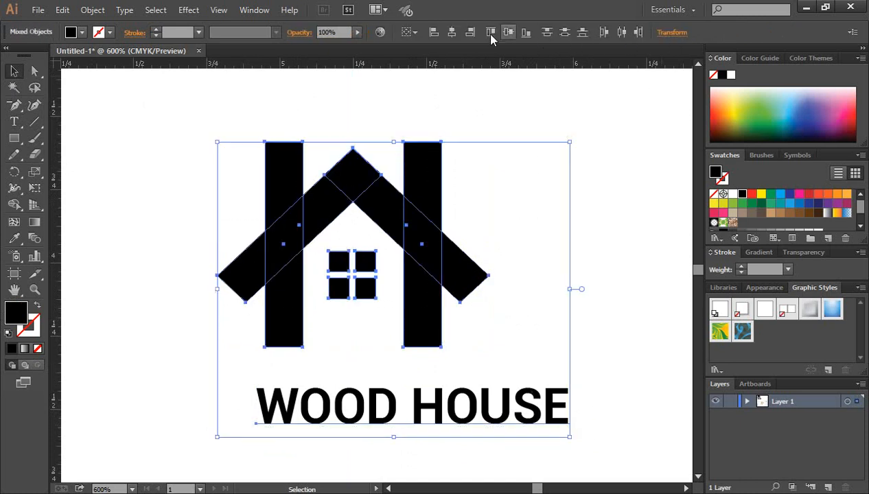
{"action": "left_click", "coordinate": [452, 35]}
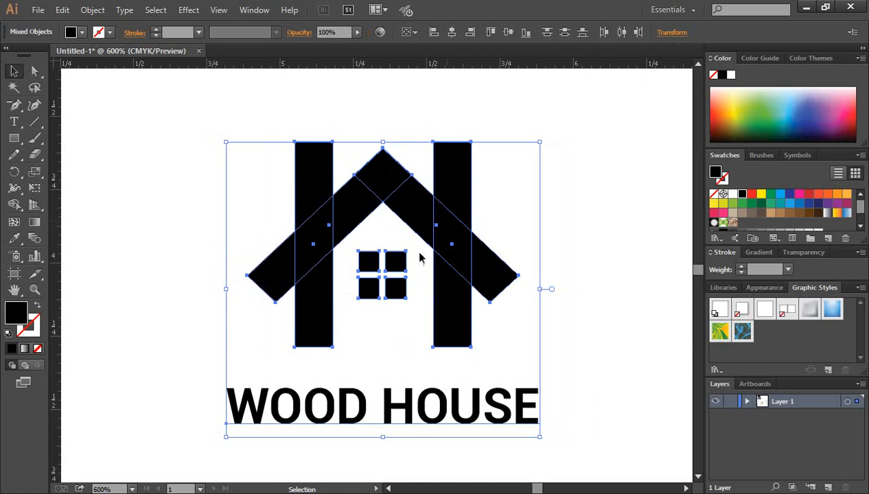
{"action": "left_click", "coordinate": [601, 267]}
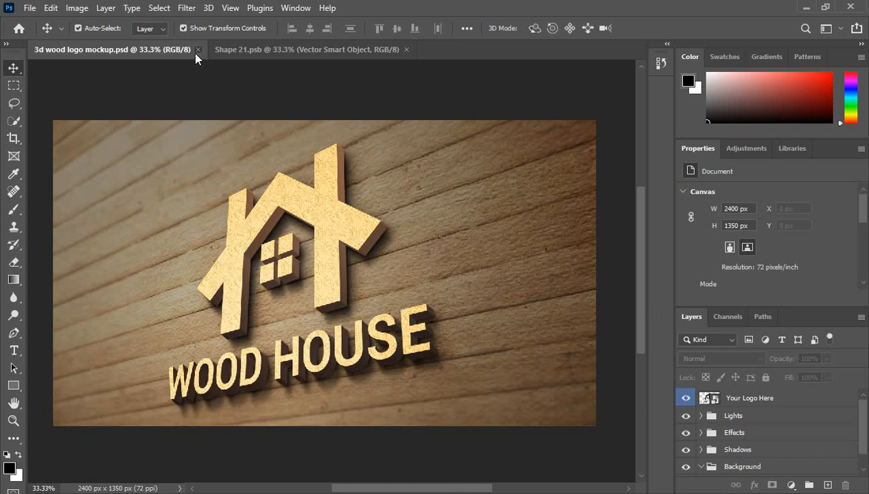
Step: Switch to Photoshop, close the open documents and reopen the recent file 3d wood logo mockup.psd
{"action": "left_click", "coordinate": [198, 49]}
{"action": "left_click", "coordinate": [227, 56]}
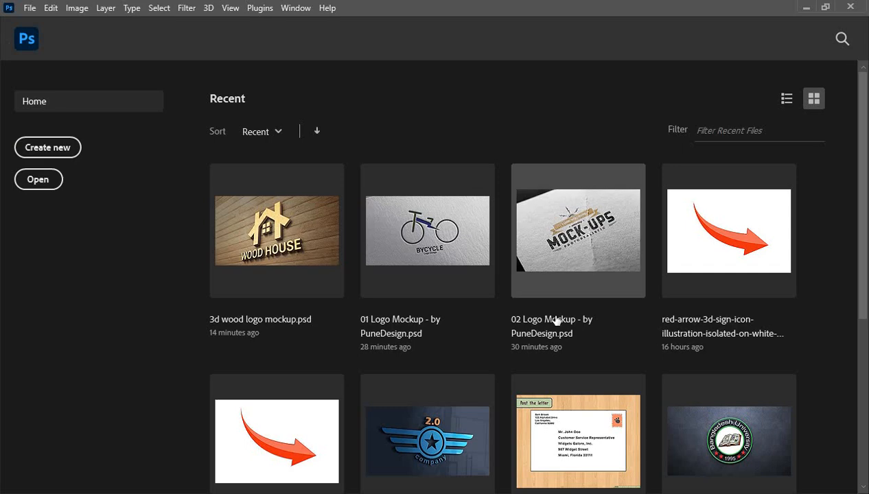
{"action": "left_click", "coordinate": [278, 225]}
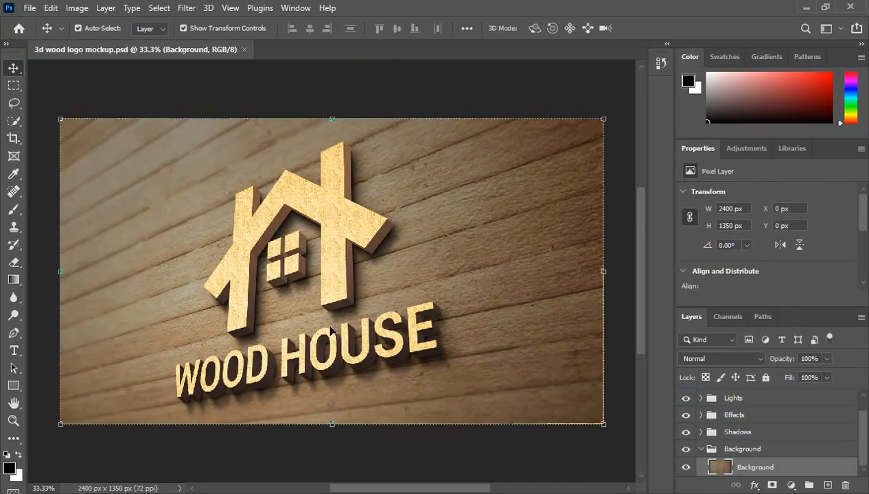
Step: Open the contents of the Your Logo Here smart object and delete its existing vector logo layer
{"action": "scroll", "coordinate": [731, 448], "scroll_direction": "up", "scroll_amount": 1}
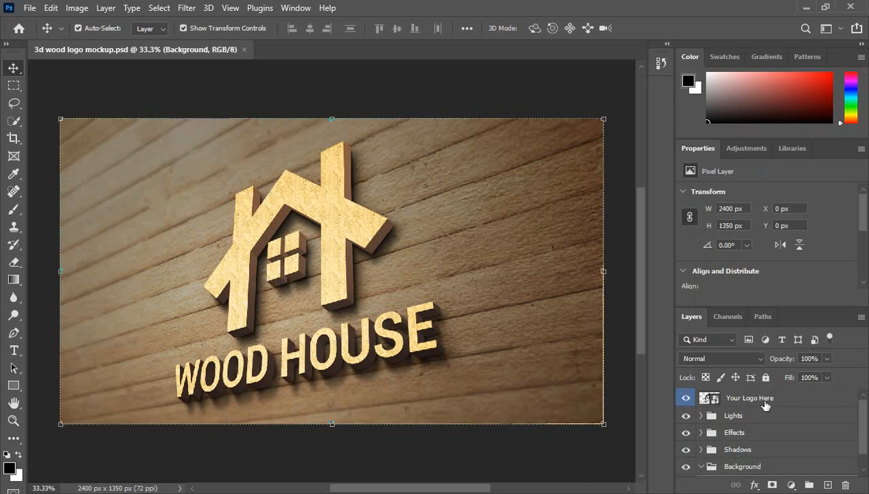
{"action": "double_click", "coordinate": [705, 401]}
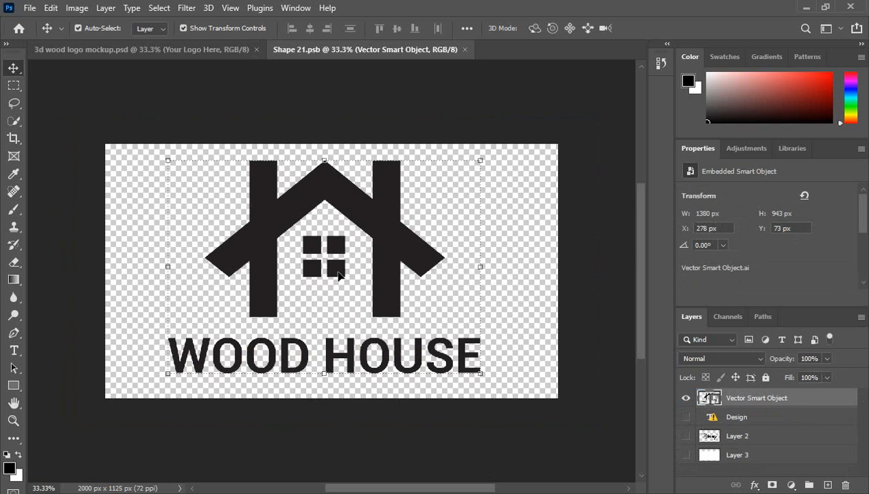
{"action": "key", "text": "Delete"}
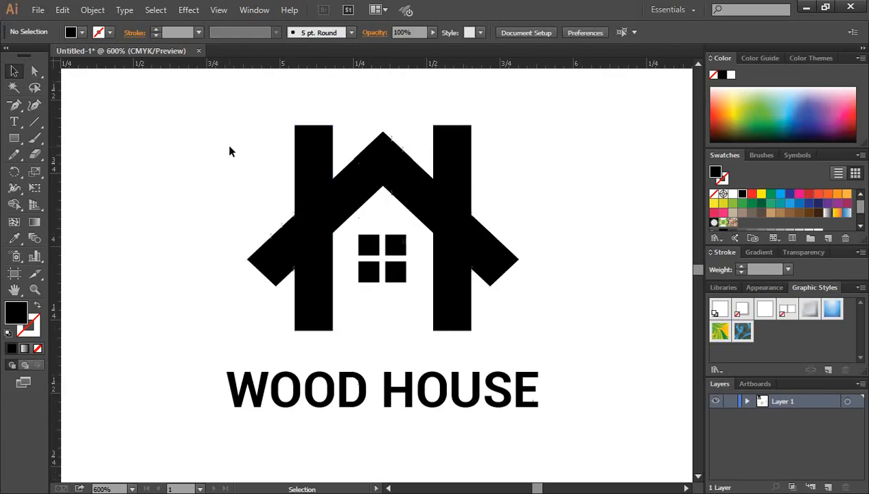
Step: Bring the whole WOOD HOUSE logo from Illustrator into Photoshop's Shape 21.psb, scaled to about 1078 × 971 px and roughly centred on the canvas
{"action": "scroll", "coordinate": [295, 180], "scroll_direction": "down", "scroll_amount": 1}
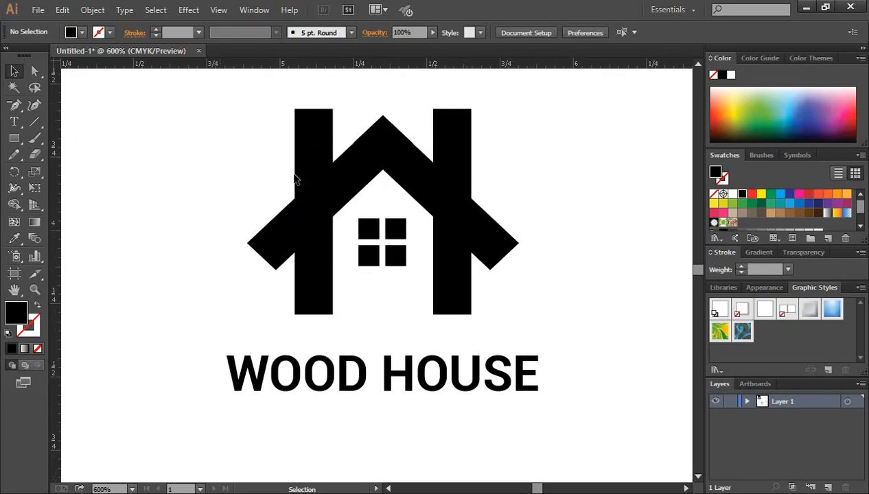
{"action": "left_click_drag", "start_coordinate": [218, 101], "coordinate": [570, 420]}
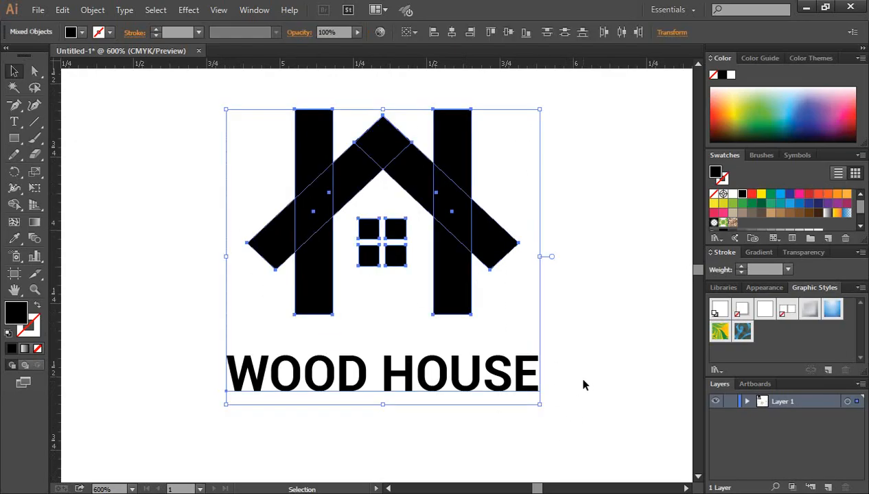
{"action": "left_click_drag", "start_coordinate": [317, 227], "coordinate": [378, 486]}
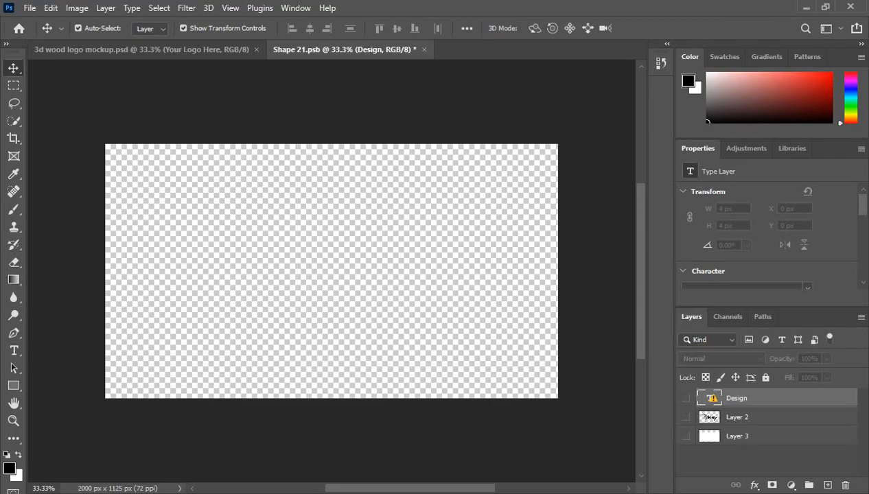
{"action": "left_click_drag", "start_coordinate": [351, 322], "coordinate": [445, 377]}
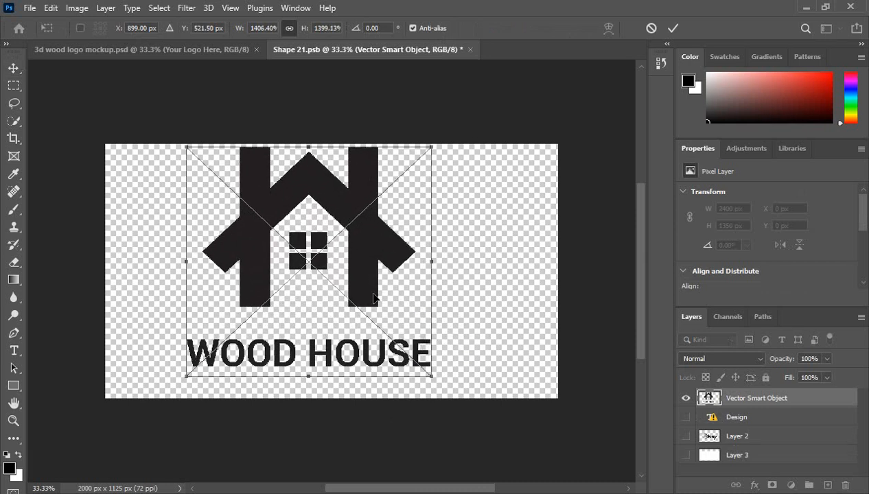
{"action": "left_click_drag", "start_coordinate": [379, 290], "coordinate": [397, 300]}
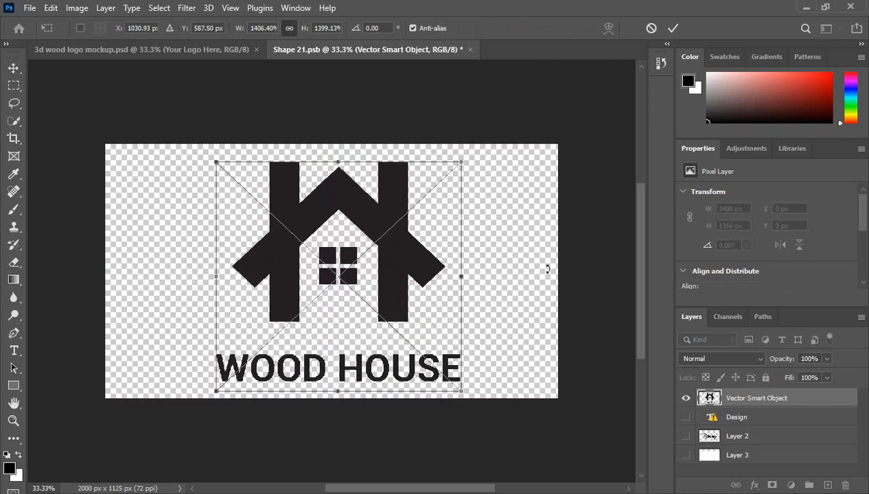
{"action": "left_click", "coordinate": [673, 29]}
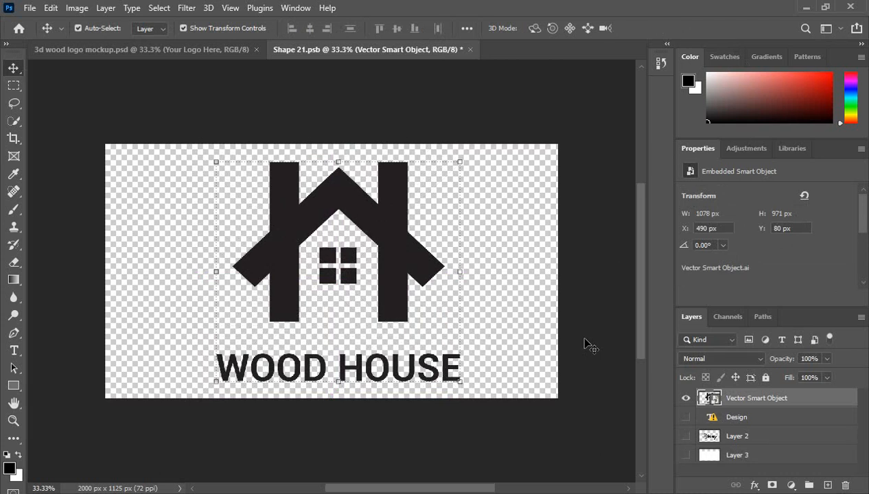
Step: Save Shape 21.psb to update the smart object and view the result in 3d wood logo mockup.psd
{"action": "key", "text": "ctrl+s"}
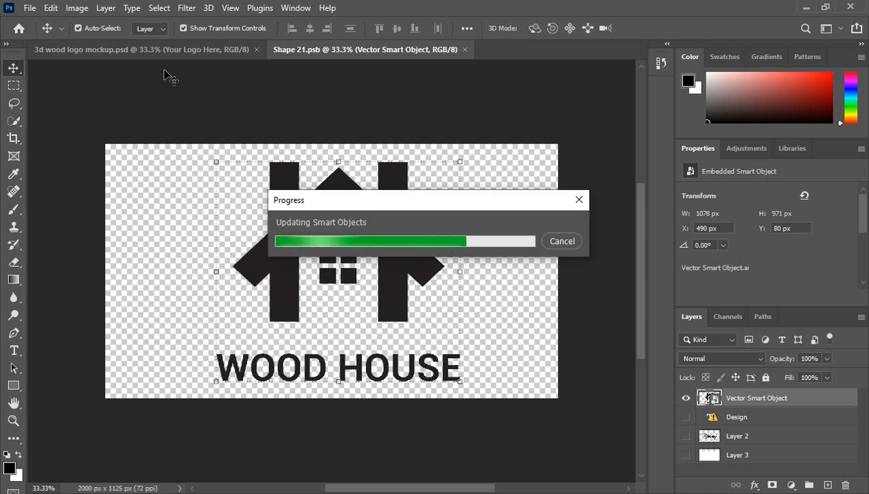
{"action": "left_click", "coordinate": [178, 48]}
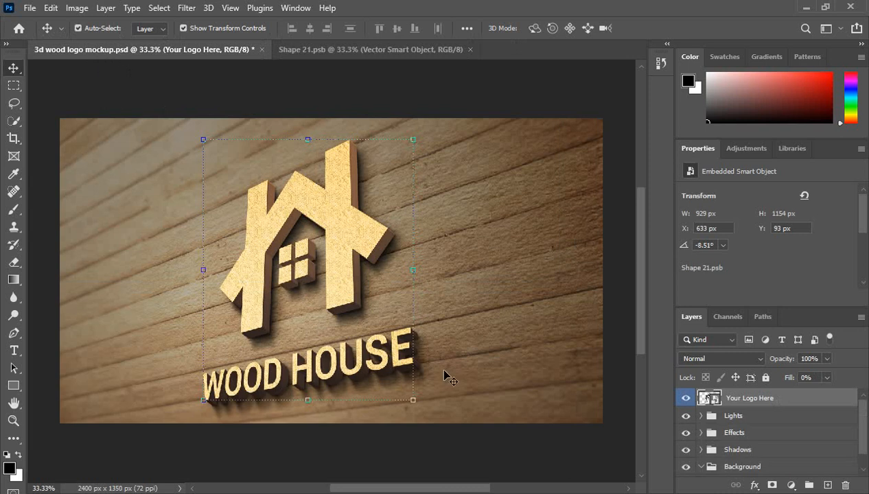
{"action": "left_click", "coordinate": [500, 461]}
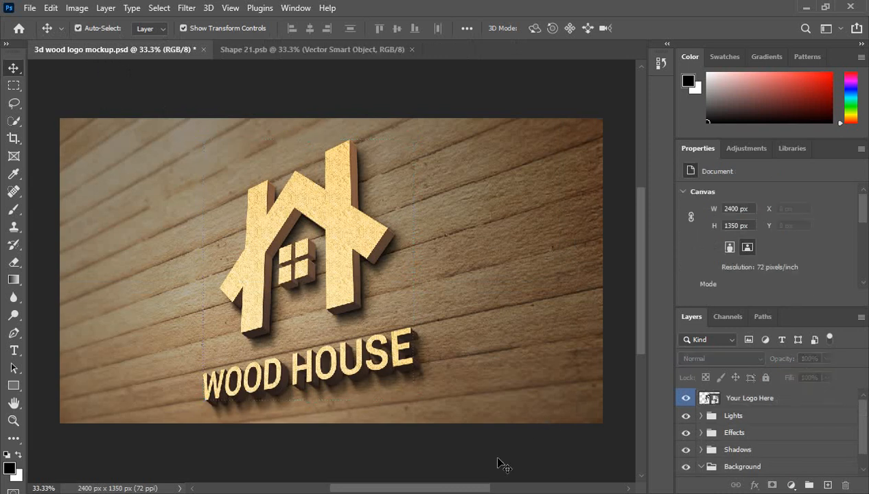
{"action": "scroll", "coordinate": [500, 461], "scroll_direction": "down", "scroll_amount": 1}
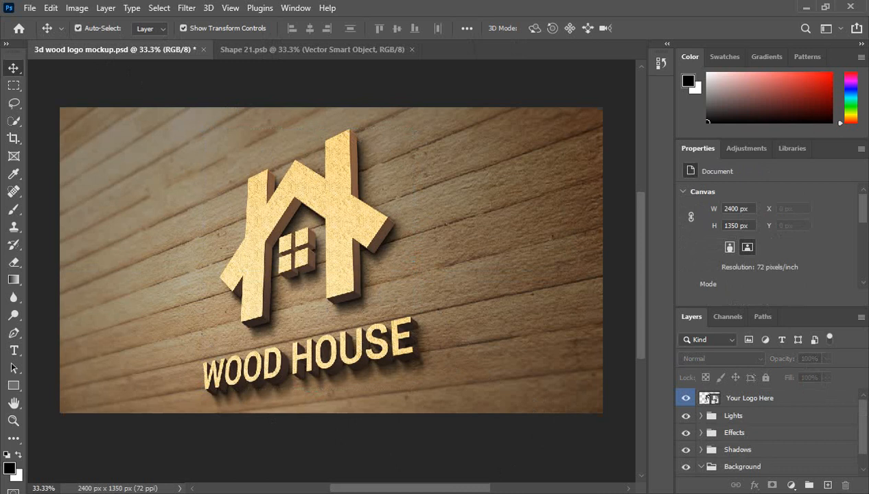
Step: Switch to Illustrator and select the complete WOOD HOUSE logo, house and text together
{"action": "left_click", "coordinate": [343, 440]}
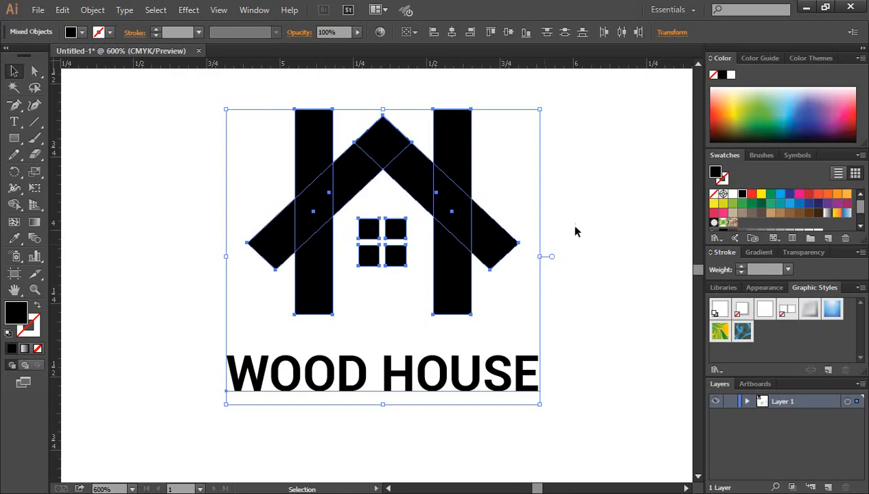
{"action": "left_click", "coordinate": [355, 204]}
{"action": "key", "text": "ctrl+a"}
{"action": "key", "text": "ctrl+shift+a"}
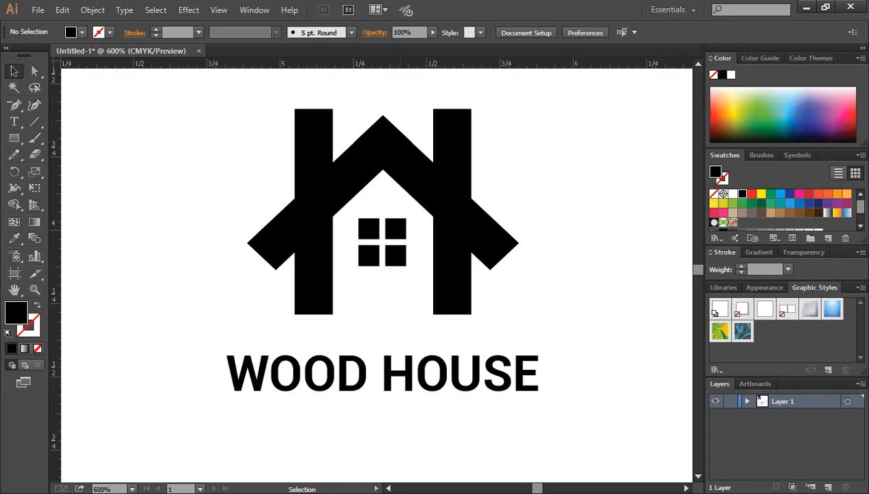
{"action": "left_click_drag", "start_coordinate": [578, 401], "coordinate": [599, 421]}
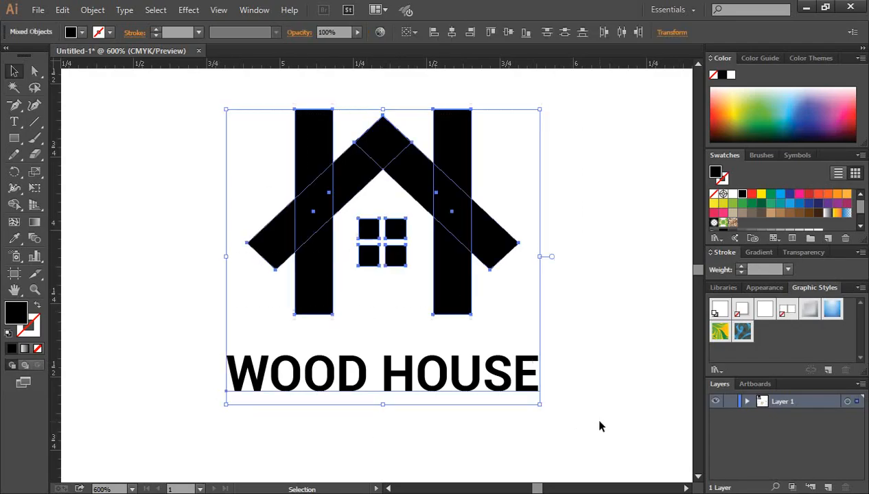